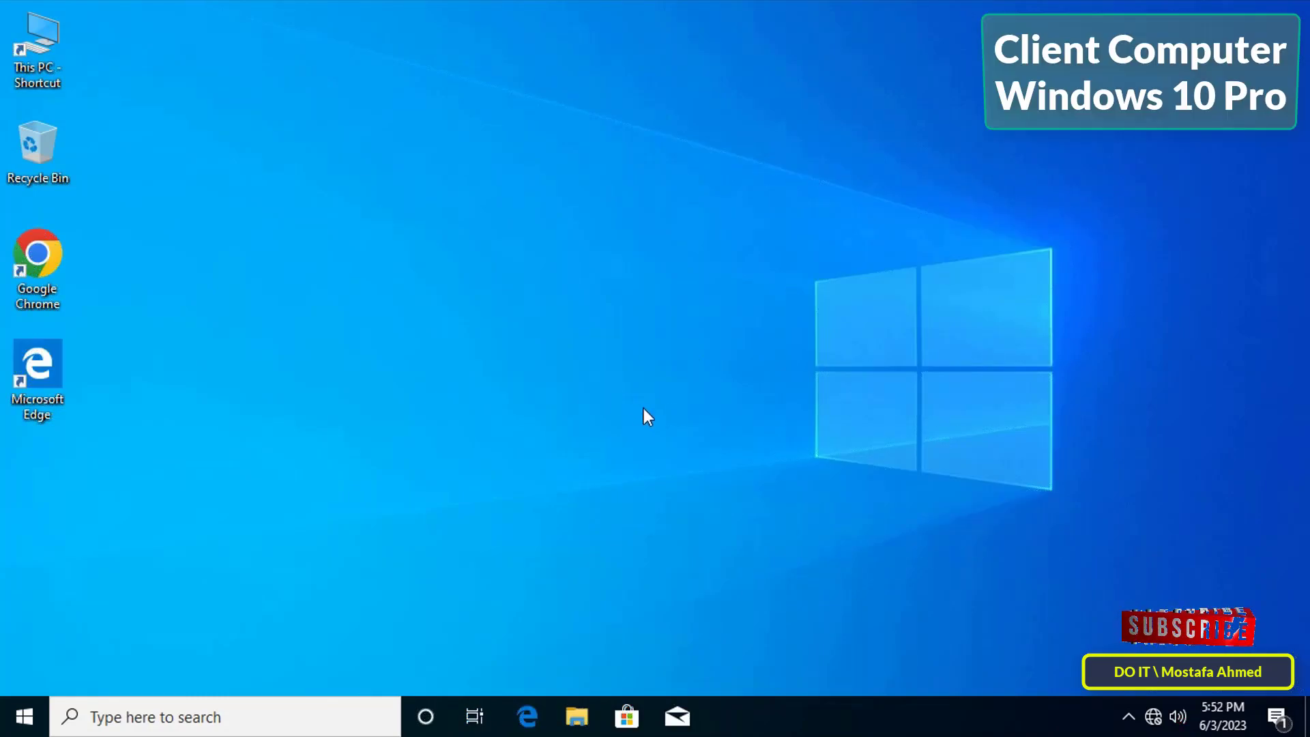
From This PC, open Local Disk (C:) and go into Windows\System32
{"action": "double_click", "coordinate": [43, 55]}
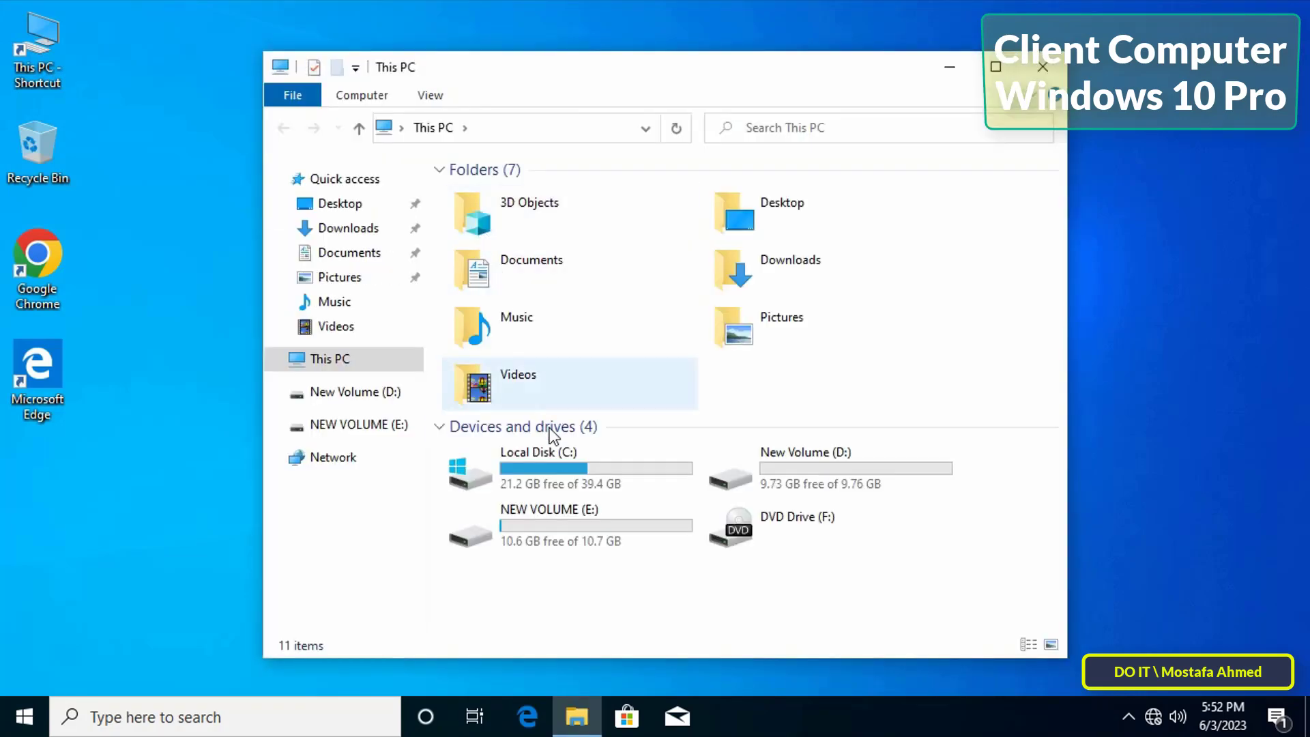
{"action": "left_click", "coordinate": [551, 452]}
{"action": "double_click", "coordinate": [552, 452]}
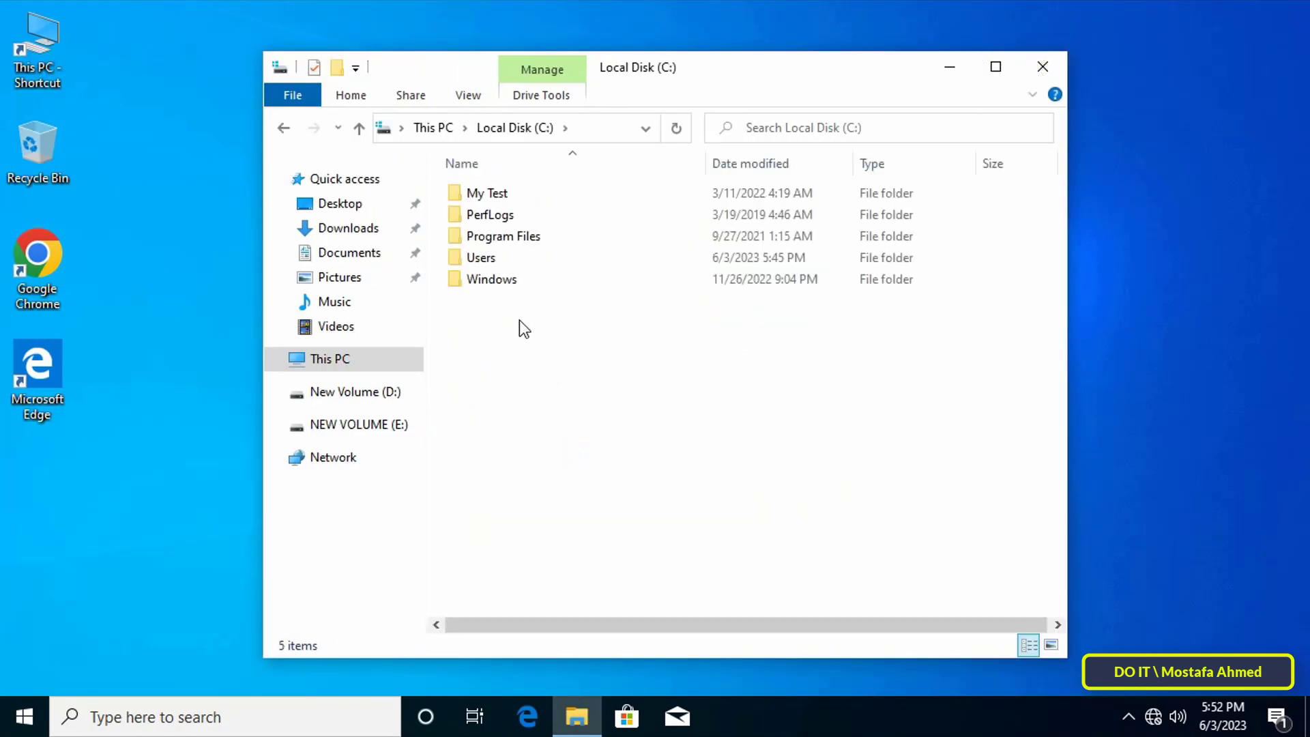
{"action": "double_click", "coordinate": [501, 280]}
{"action": "scroll", "coordinate": [564, 319], "scroll_direction": "down", "scroll_amount": 13}
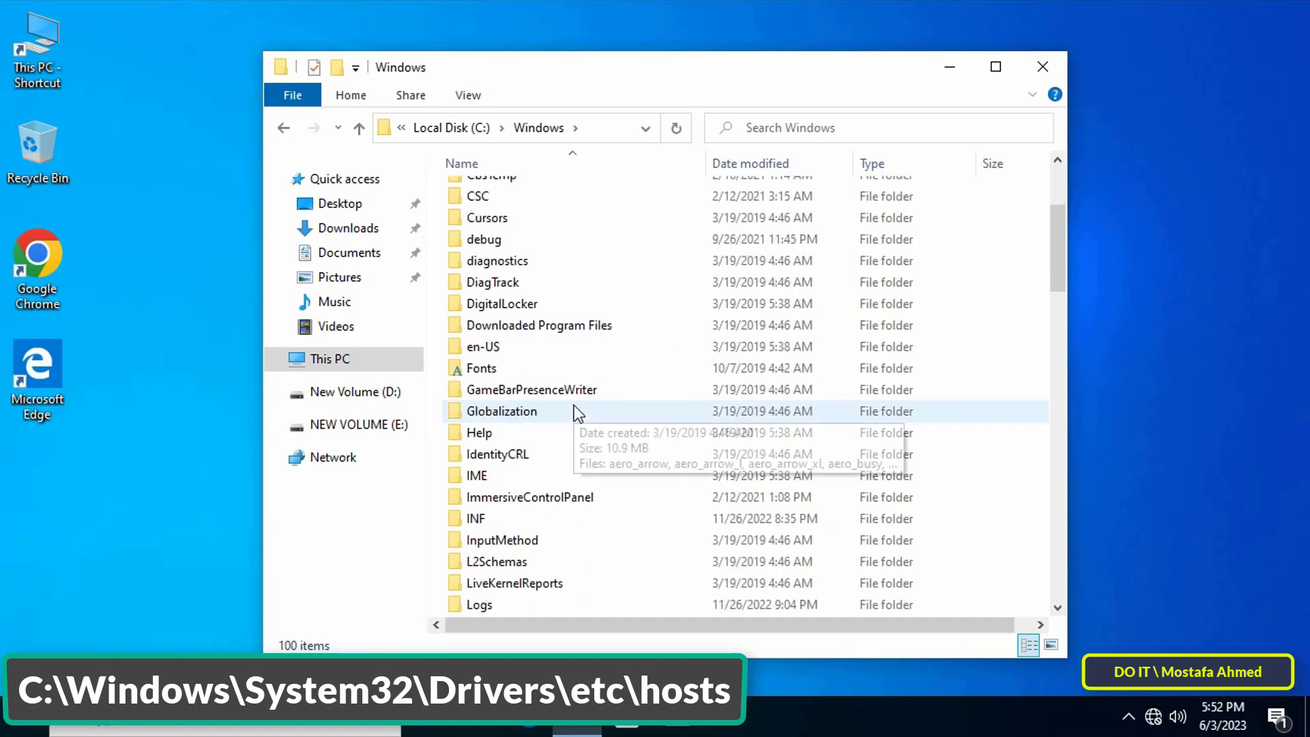
{"action": "double_click", "coordinate": [513, 604]}
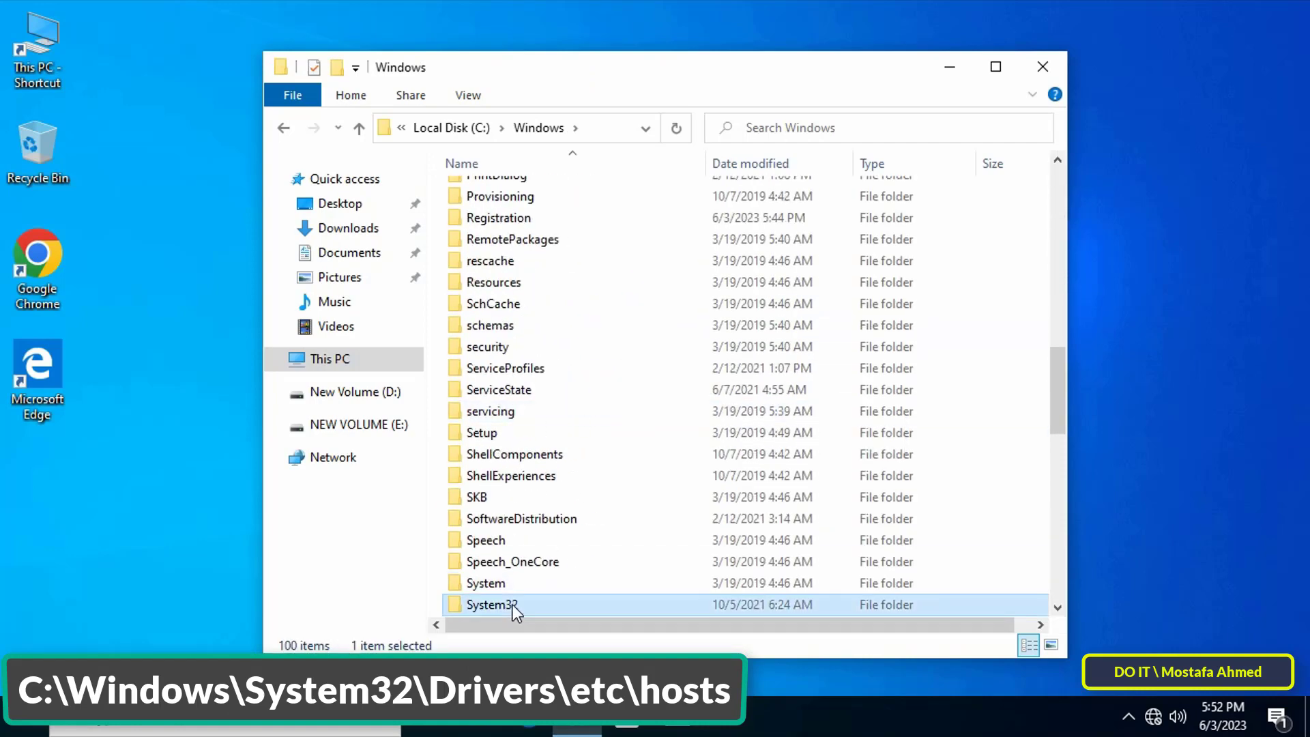
Open drivers\etc to list the hosts file and show the full folder path
{"action": "key", "text": "d"}
{"action": "key", "text": "i"}
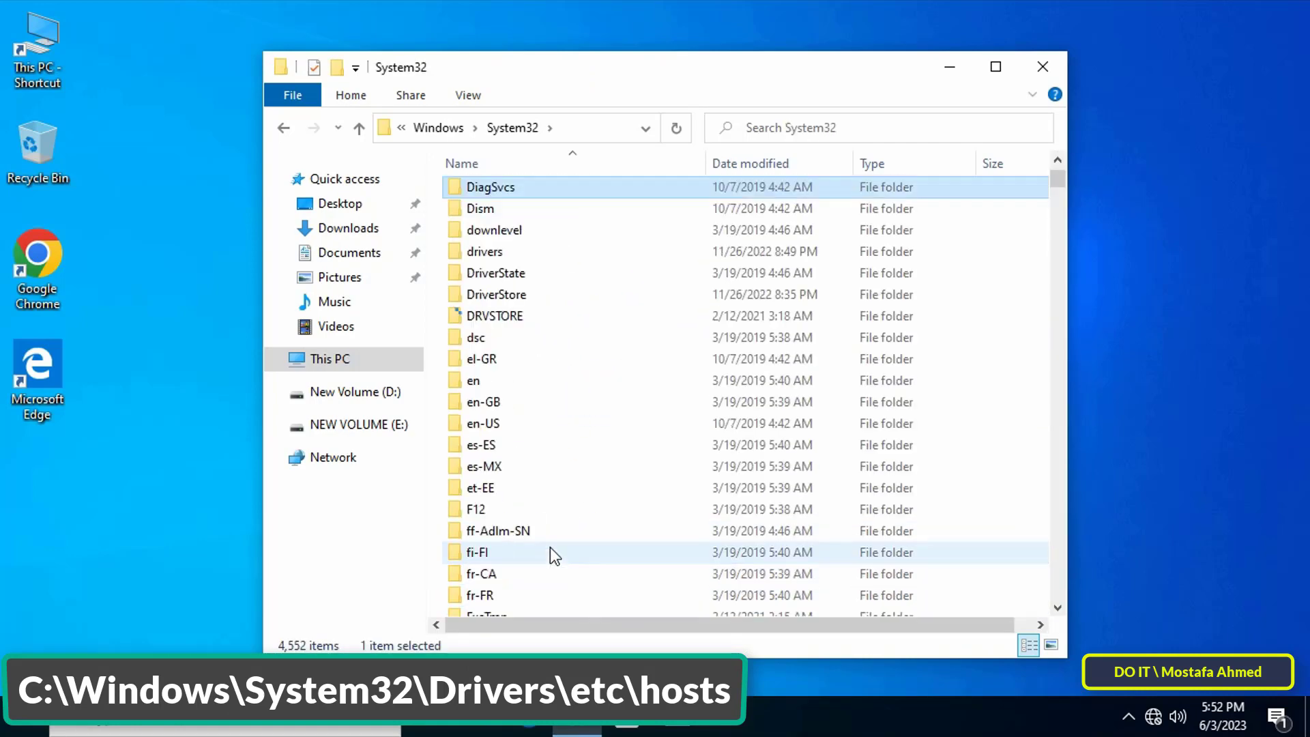
{"action": "left_click", "coordinate": [512, 254]}
{"action": "double_click", "coordinate": [616, 259]}
{"action": "double_click", "coordinate": [523, 239]}
{"action": "left_click", "coordinate": [478, 194]}
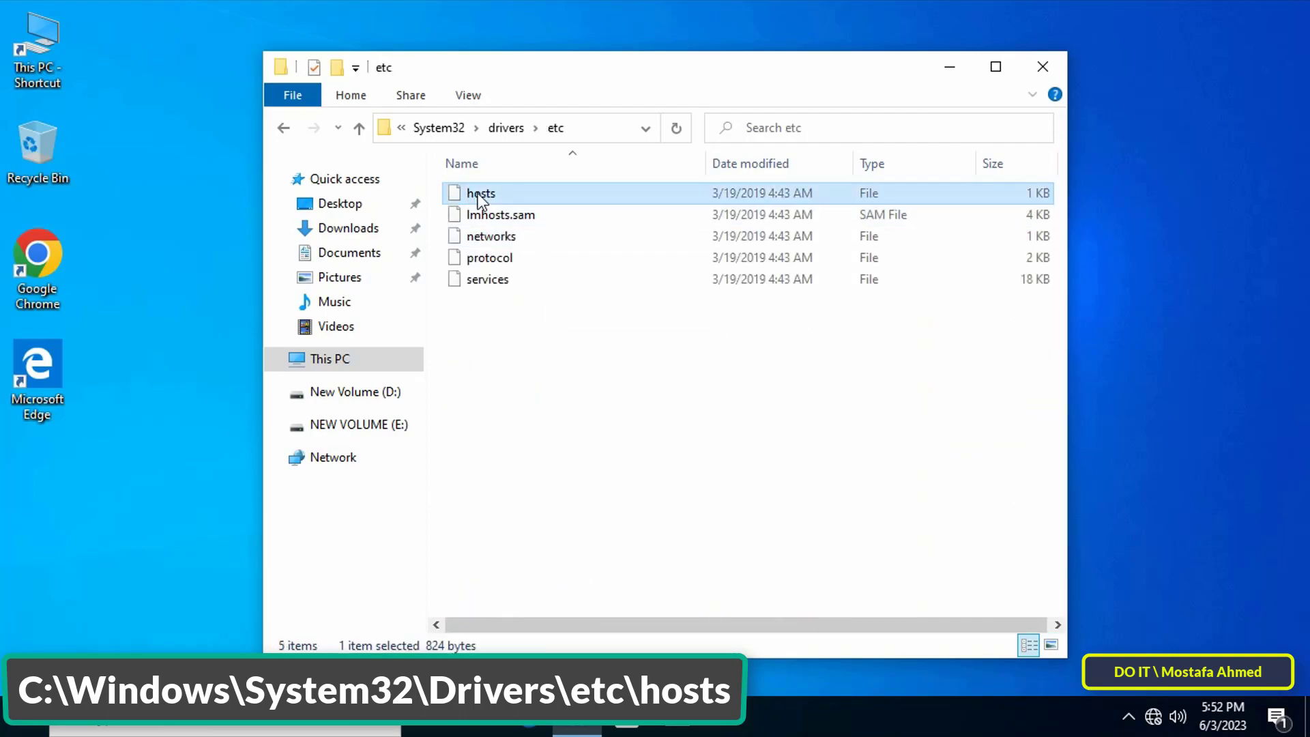
{"action": "left_click", "coordinate": [600, 130]}
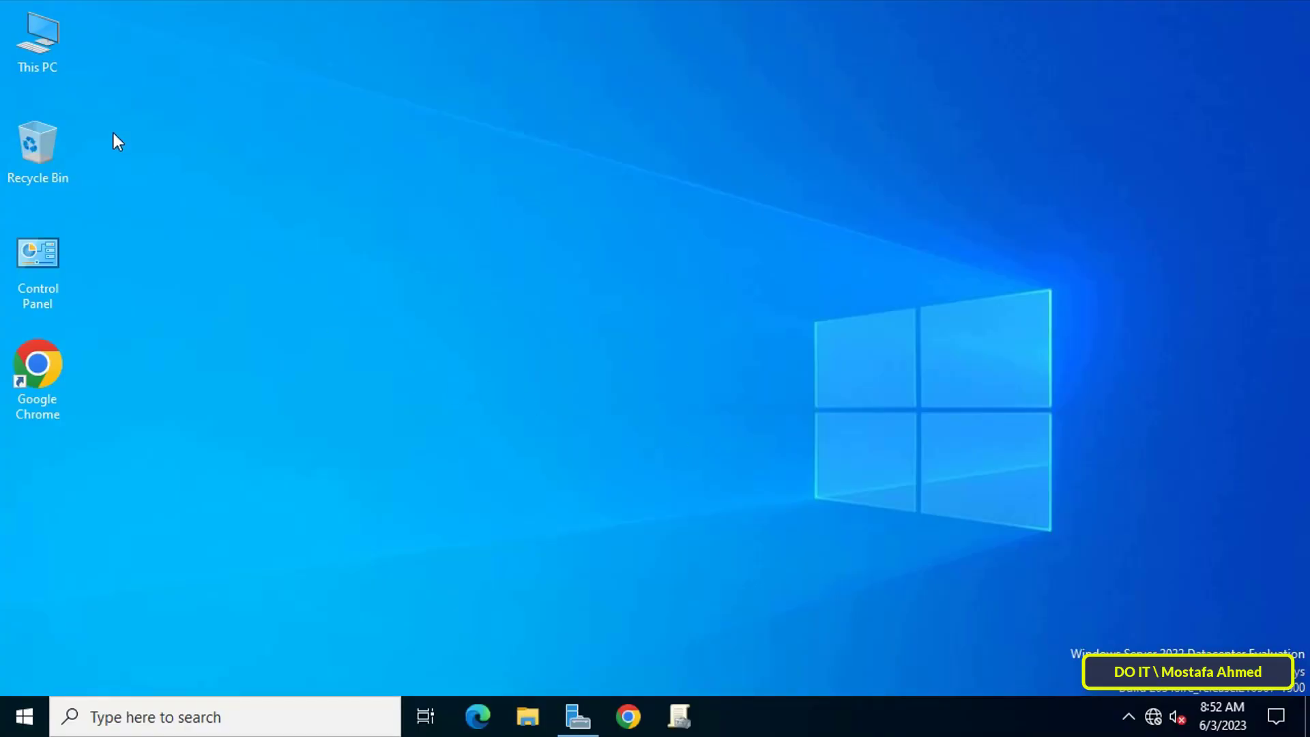
Create a new folder named 'Deploy Hosts' on the server's C: drive
{"action": "double_click", "coordinate": [37, 41]}
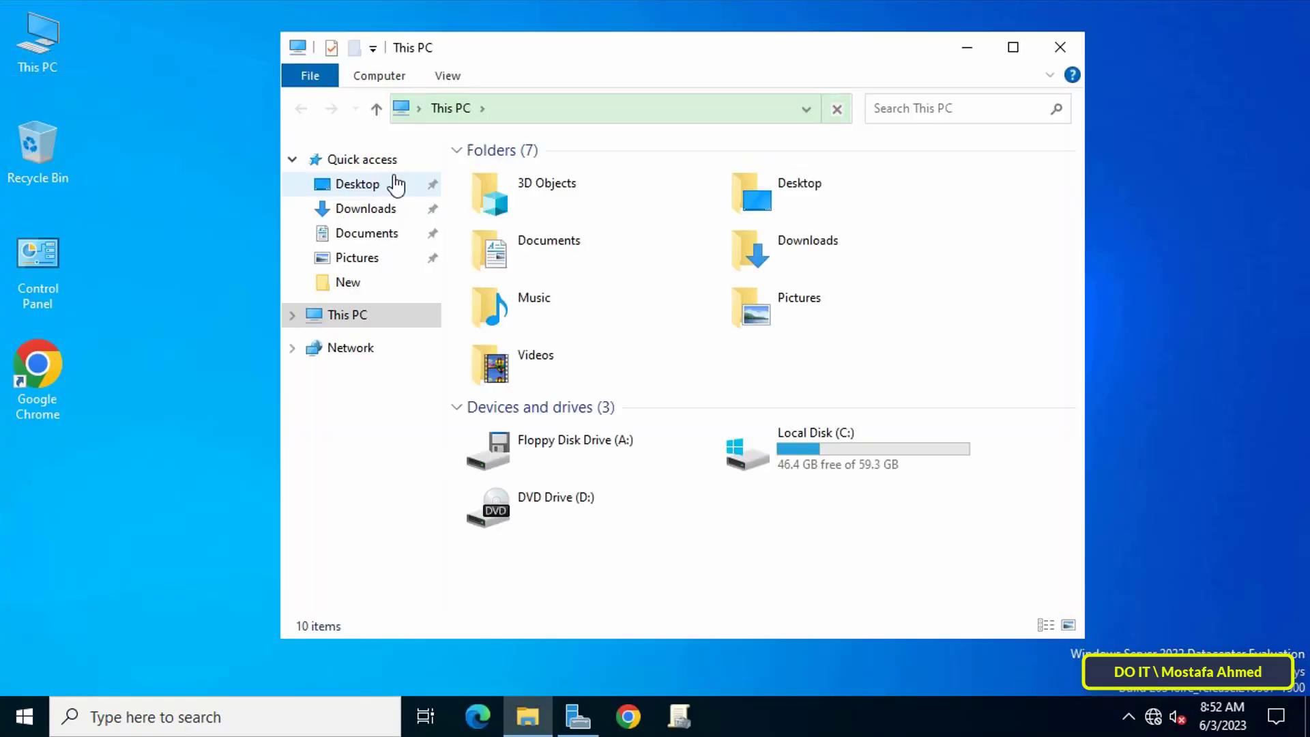
{"action": "double_click", "coordinate": [869, 449]}
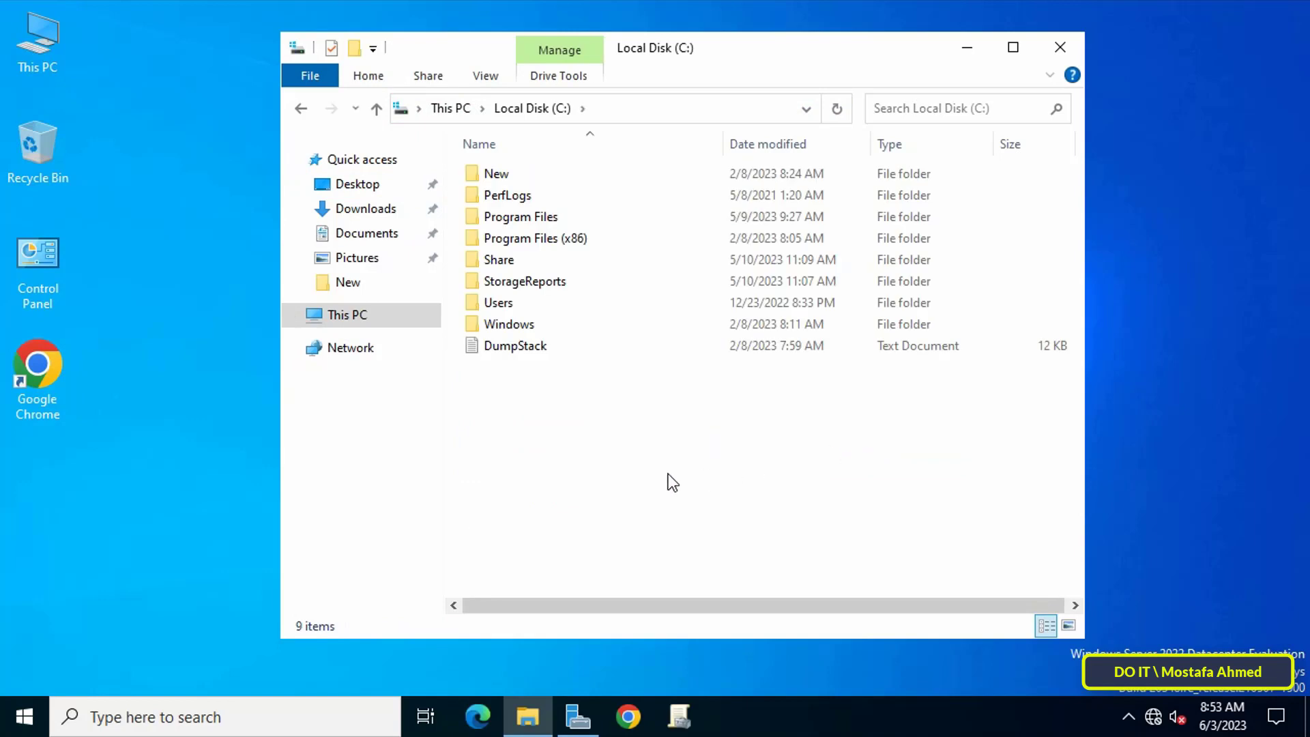
{"action": "right_click", "coordinate": [669, 473]}
{"action": "mouse_move", "coordinate": [758, 420]}
{"action": "left_click", "coordinate": [871, 425]}
{"action": "type", "text": "Dep"}
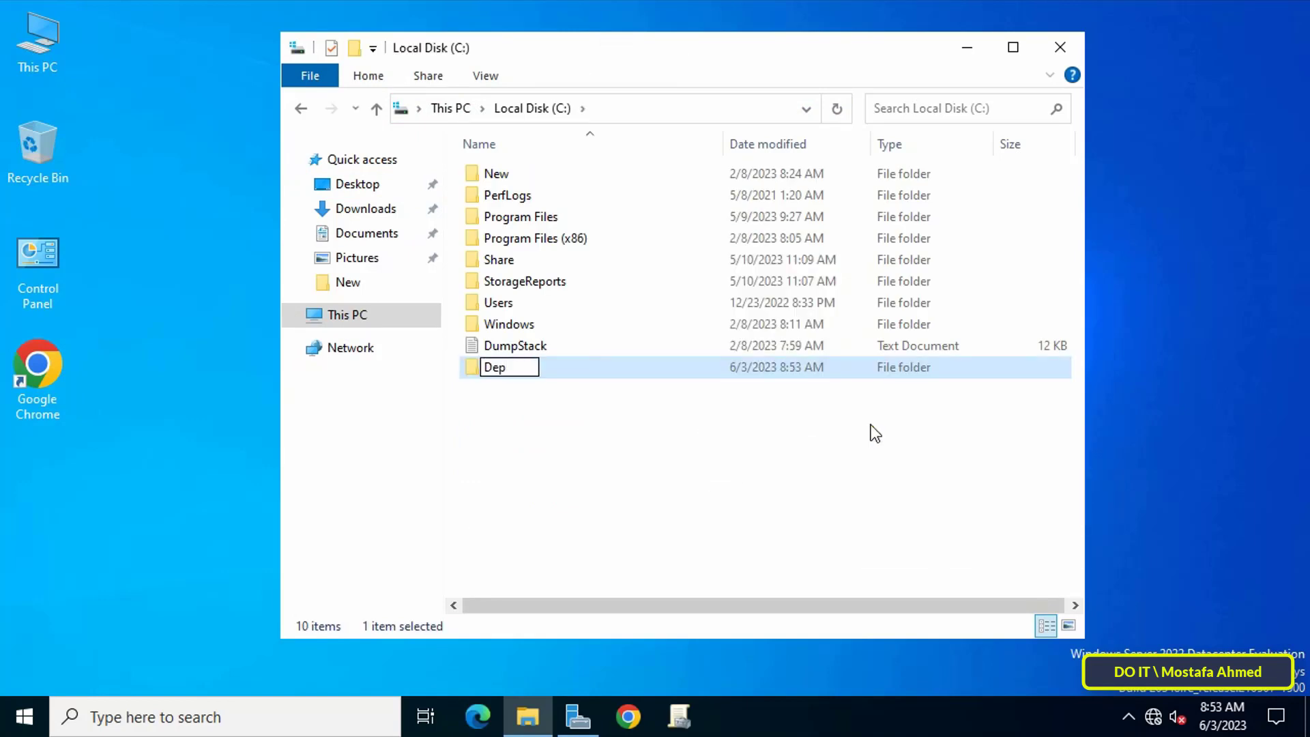
{"action": "type", "text": "loy Hosts"}
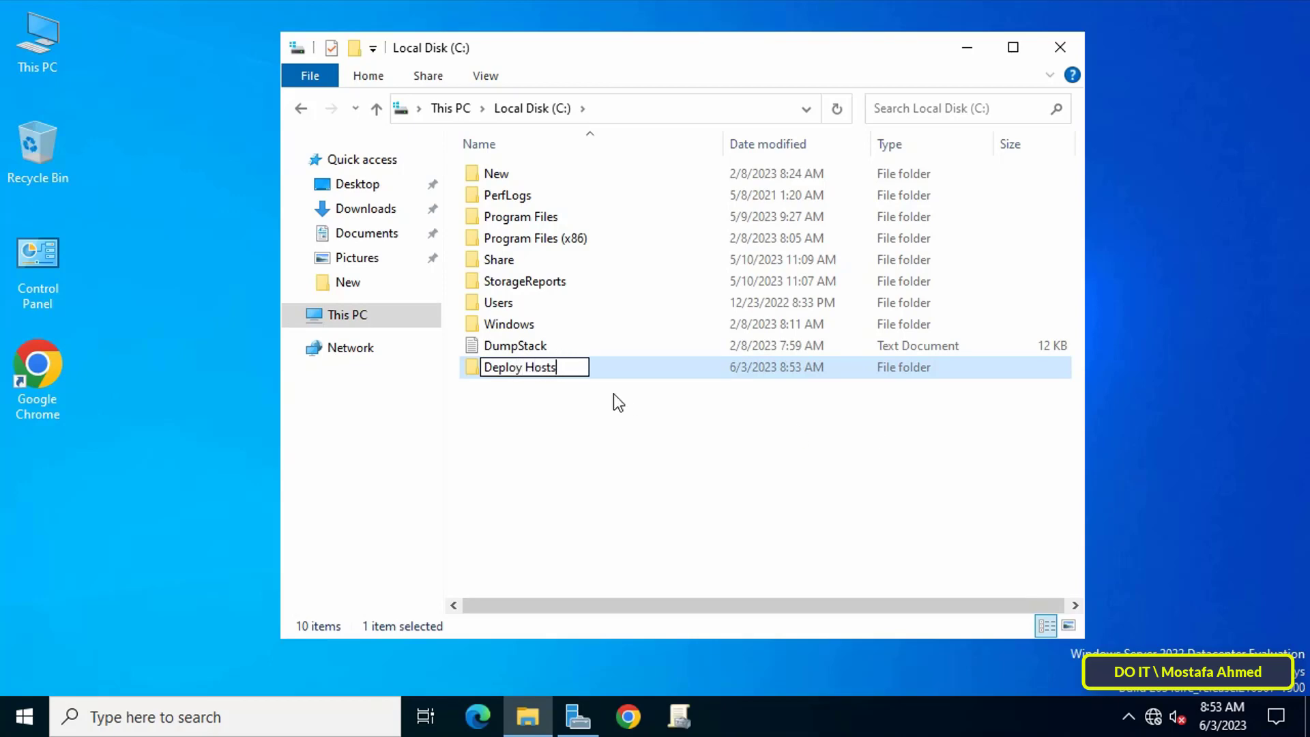
{"action": "left_click", "coordinate": [601, 430]}
Inside Deploy Hosts, create a new text document named 'hosts'
{"action": "left_click", "coordinate": [543, 372]}
{"action": "double_click", "coordinate": [541, 371]}
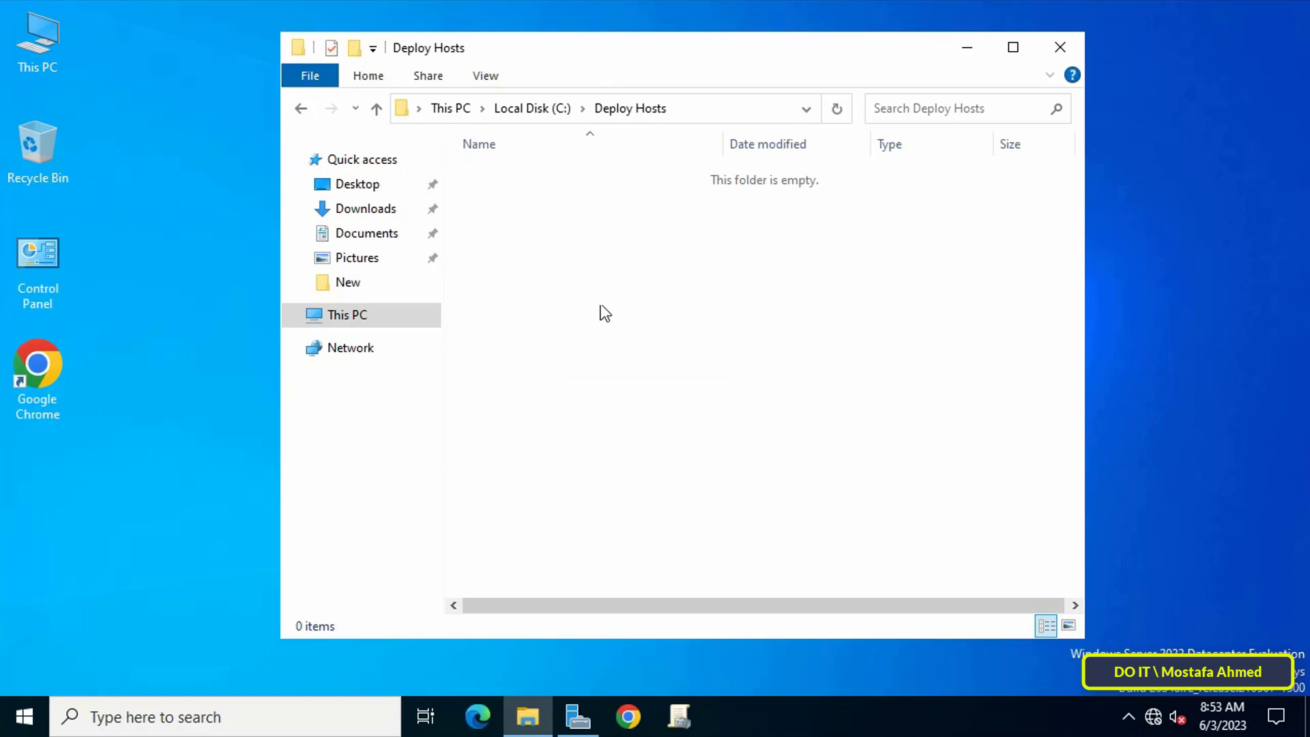
{"action": "right_click", "coordinate": [602, 308]}
{"action": "mouse_move", "coordinate": [703, 556]}
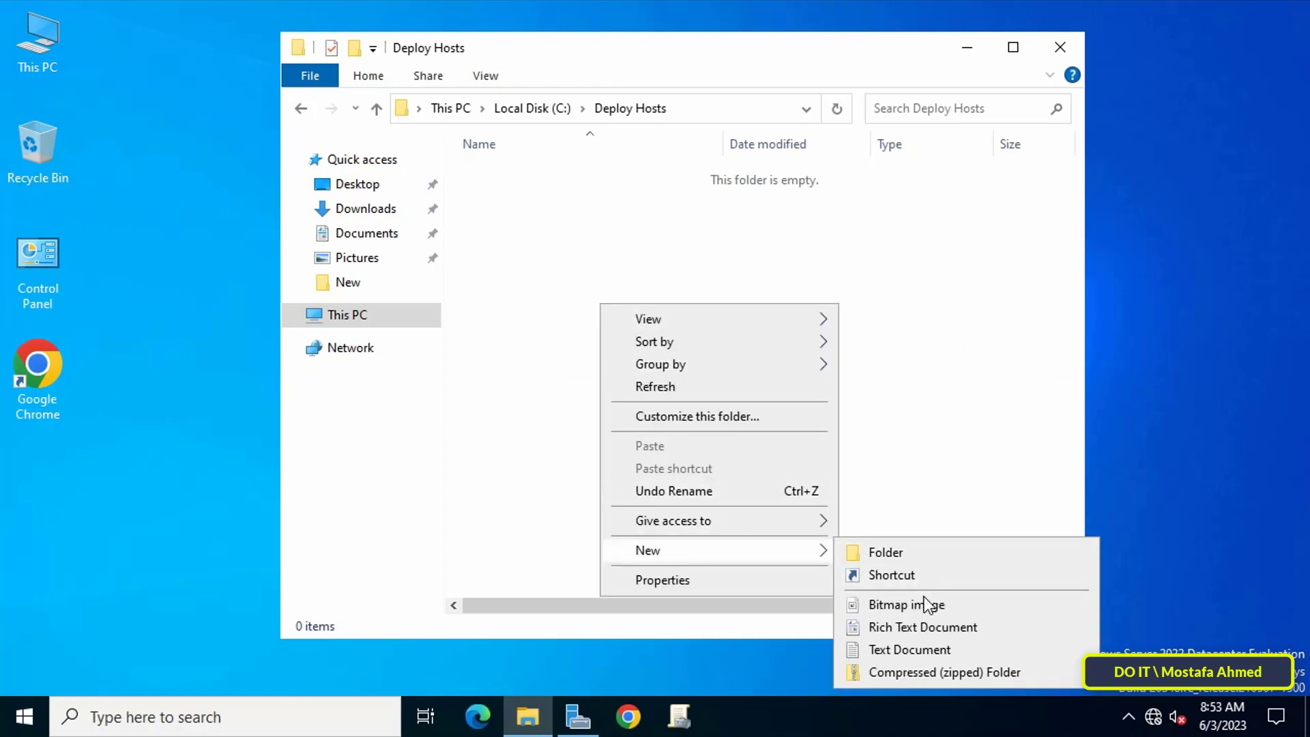
{"action": "left_click", "coordinate": [914, 649]}
{"action": "type", "text": "hosts"}
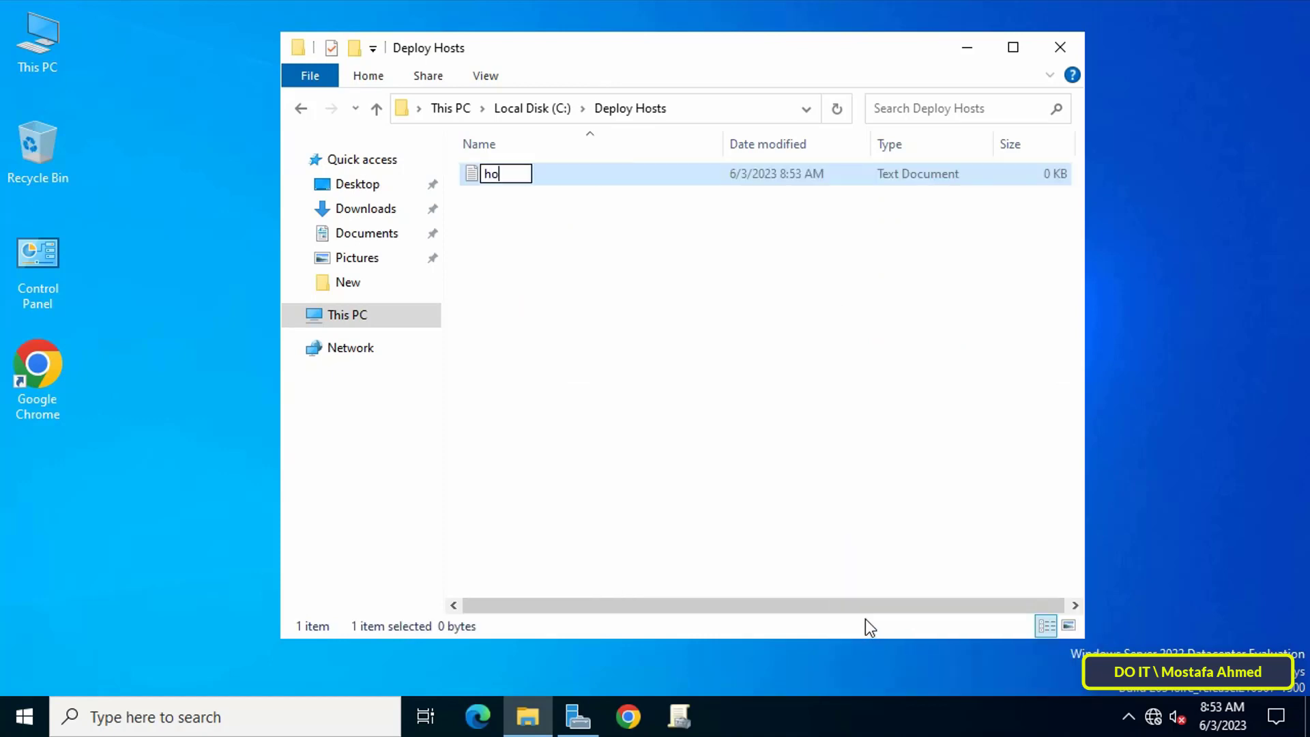
{"action": "left_click", "coordinate": [731, 382]}
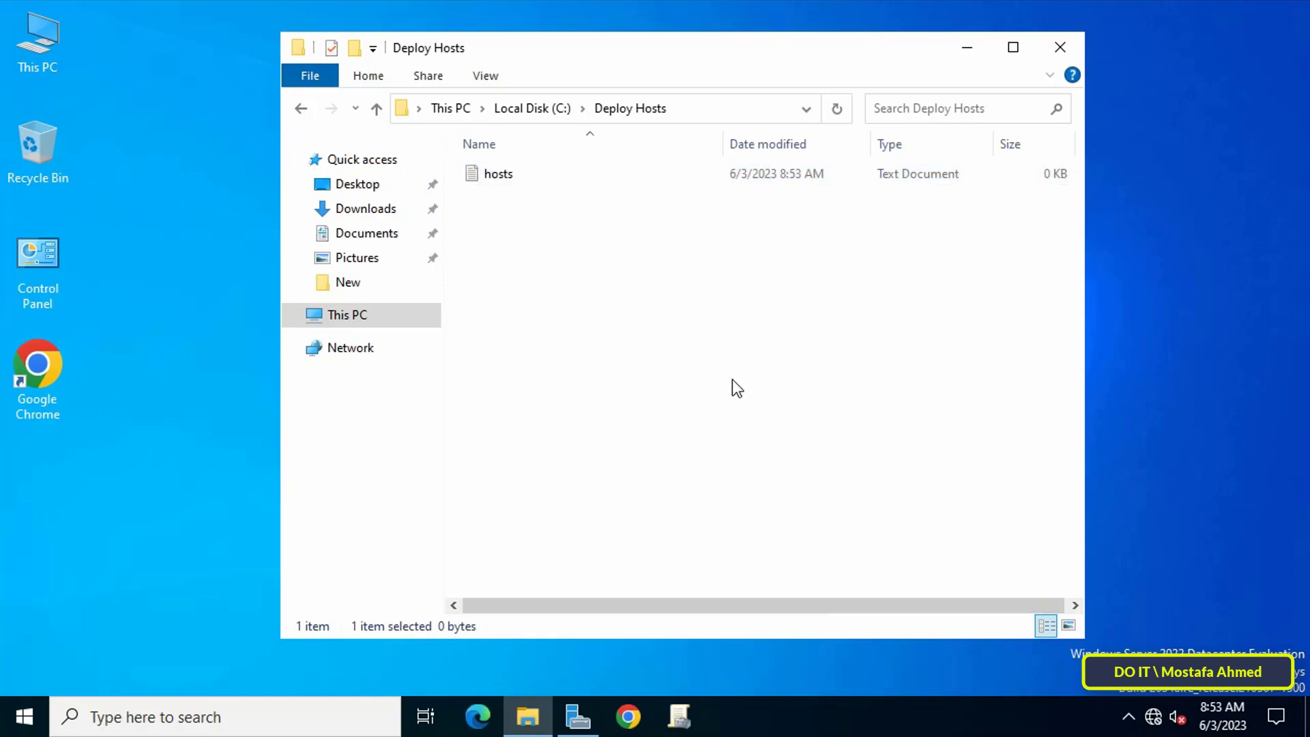
{"action": "double_click", "coordinate": [504, 176]}
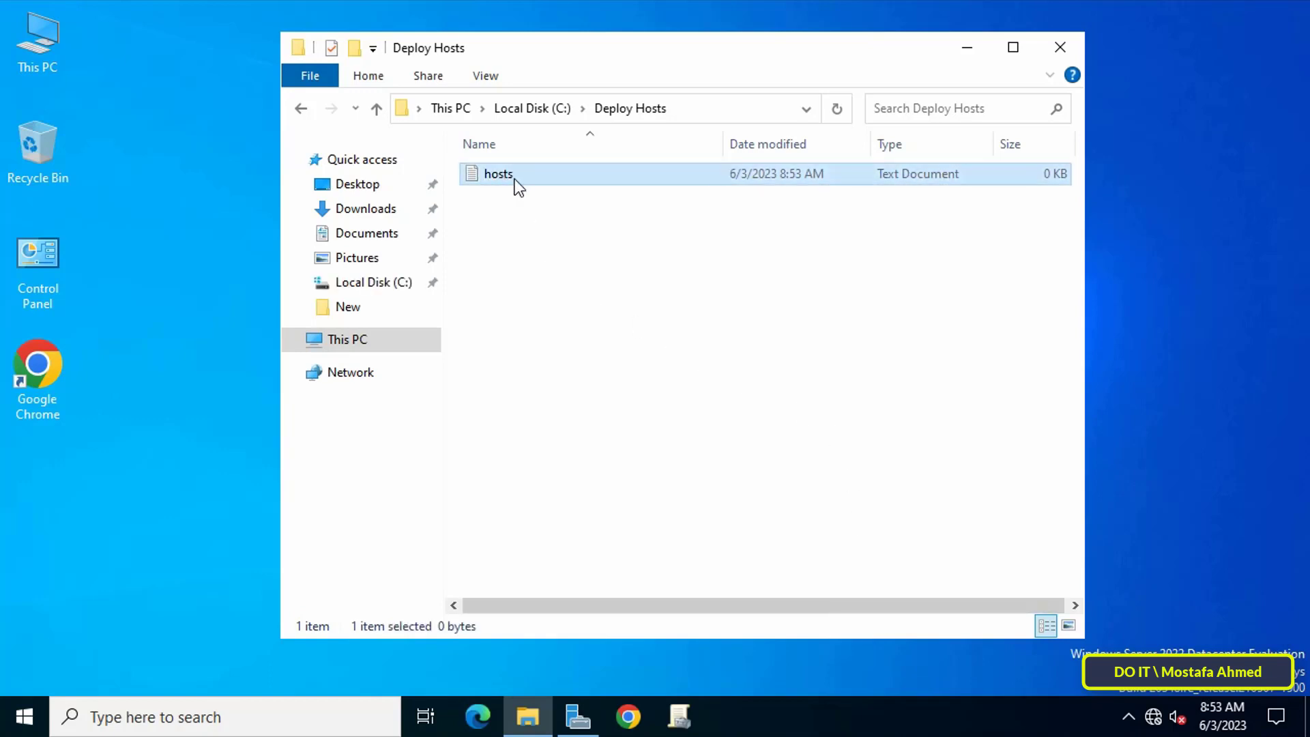
{"action": "type", "text": "0."}
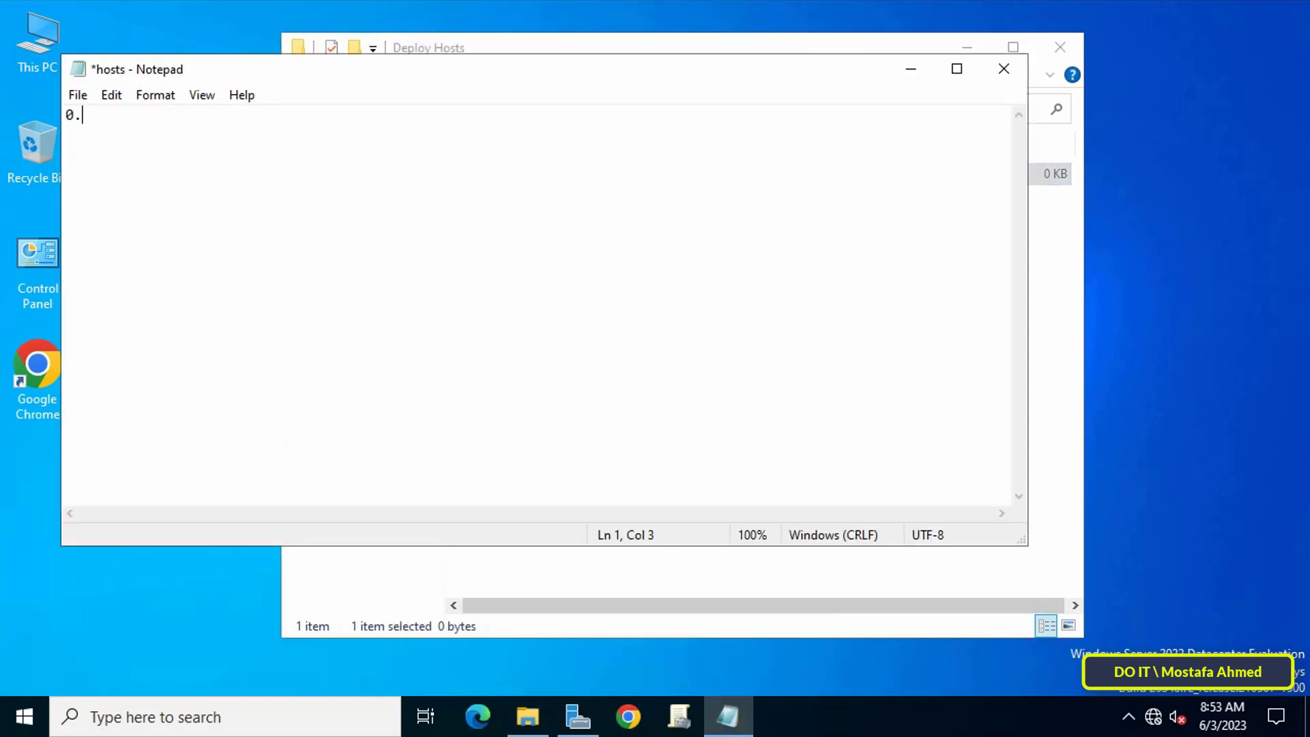
{"action": "type", "text": "0.0.0 www.faceboo"}
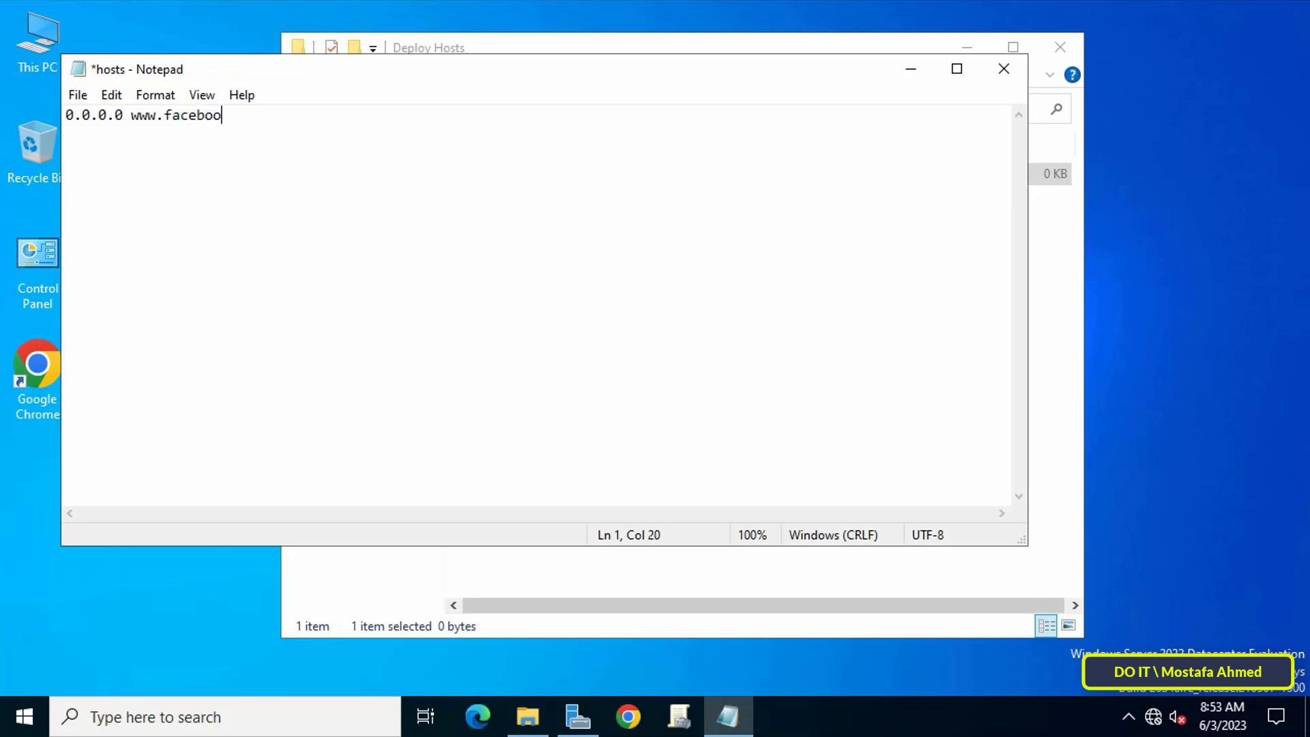
{"action": "type", "text": "k.com"}
{"action": "key", "text": "Return"}
{"action": "type", "text": "0.0.0.0 www"}
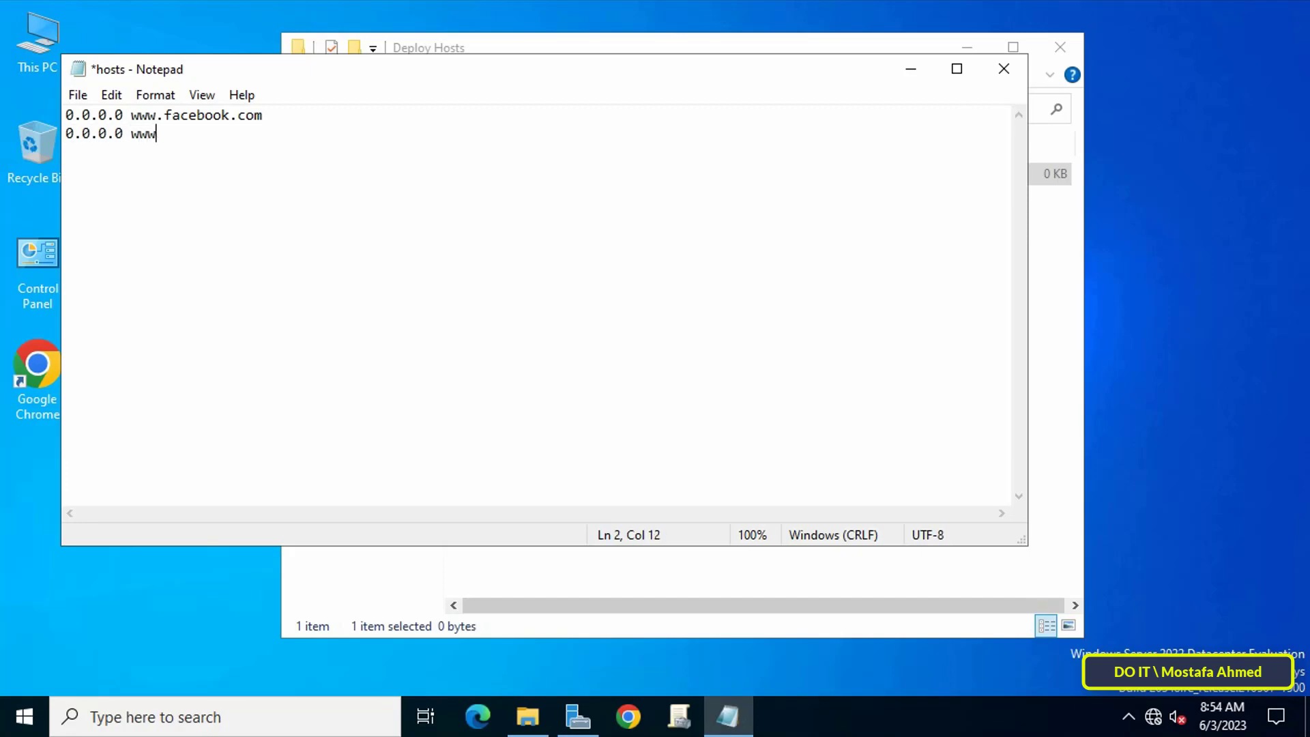
{"action": "type", "text": ".yahoo.com"}
{"action": "left_click", "coordinate": [1011, 72]}
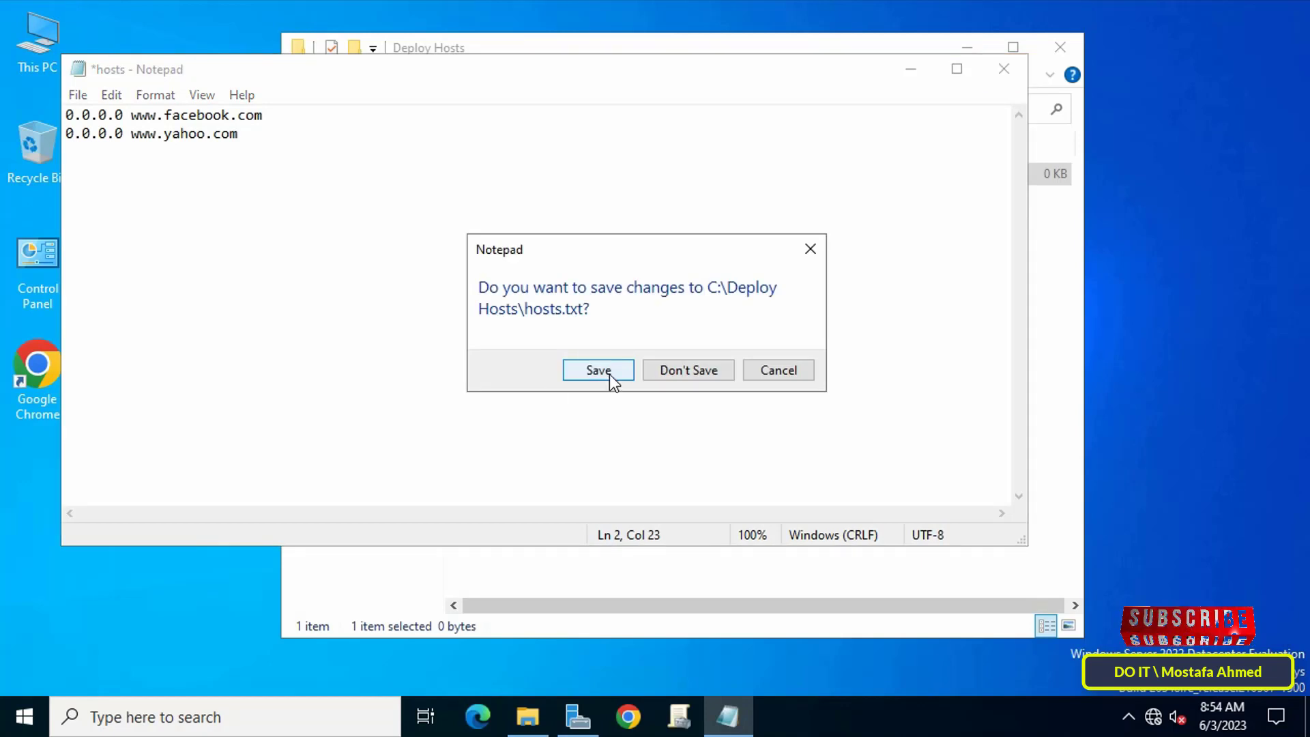
Save the hosts file changes and turn on file name extensions in File Explorer
{"action": "left_click", "coordinate": [609, 375]}
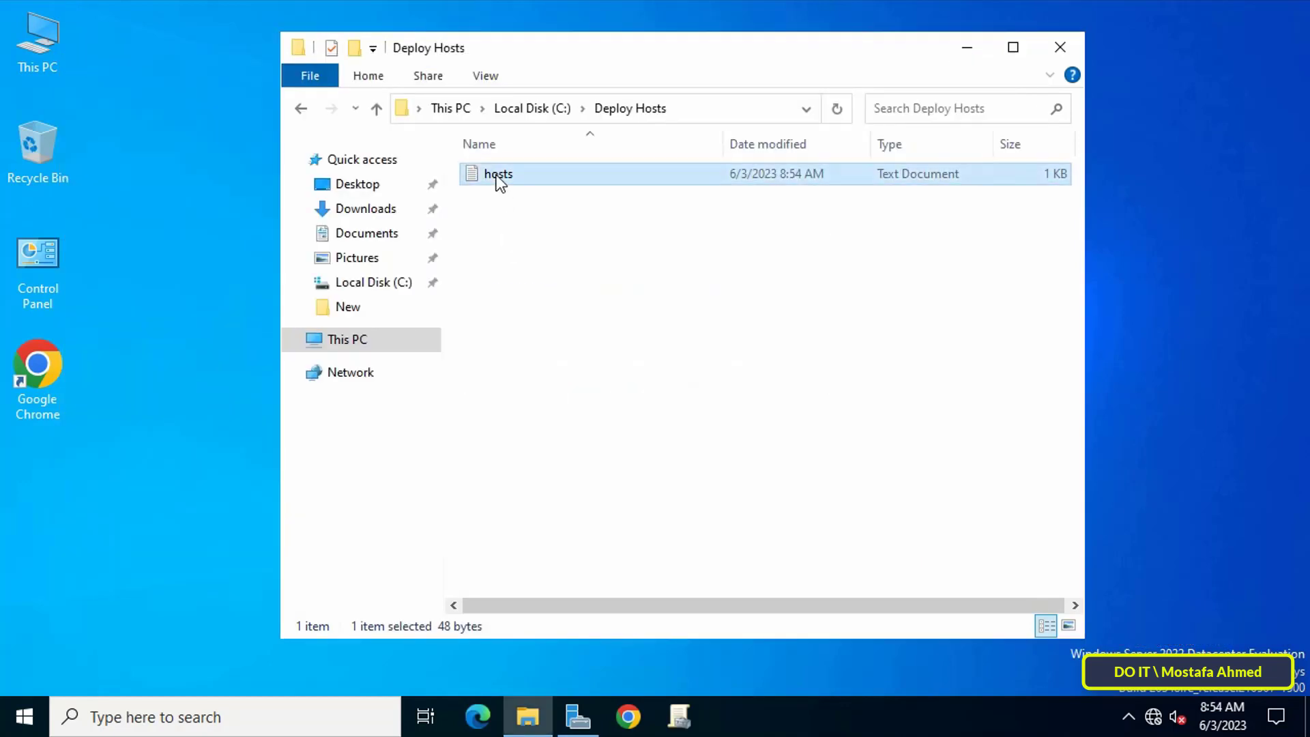
{"action": "left_click", "coordinate": [485, 76]}
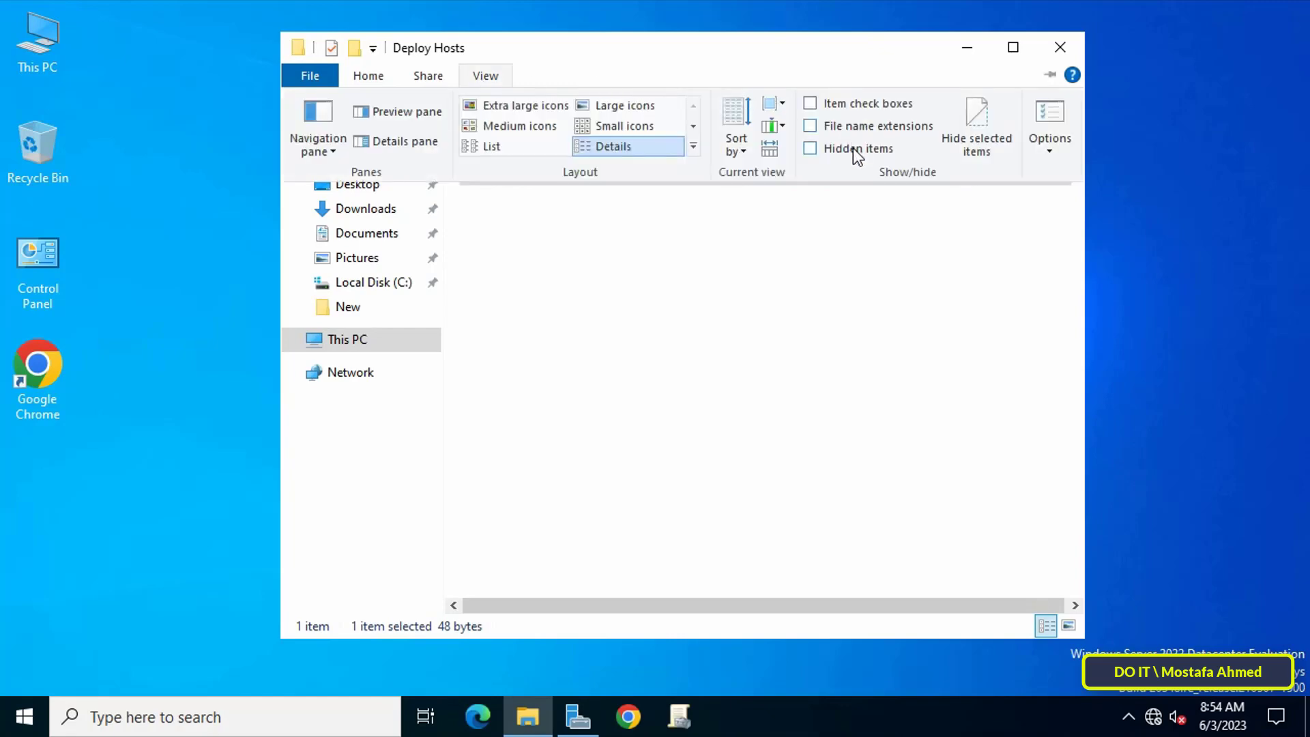
{"action": "left_click", "coordinate": [862, 130]}
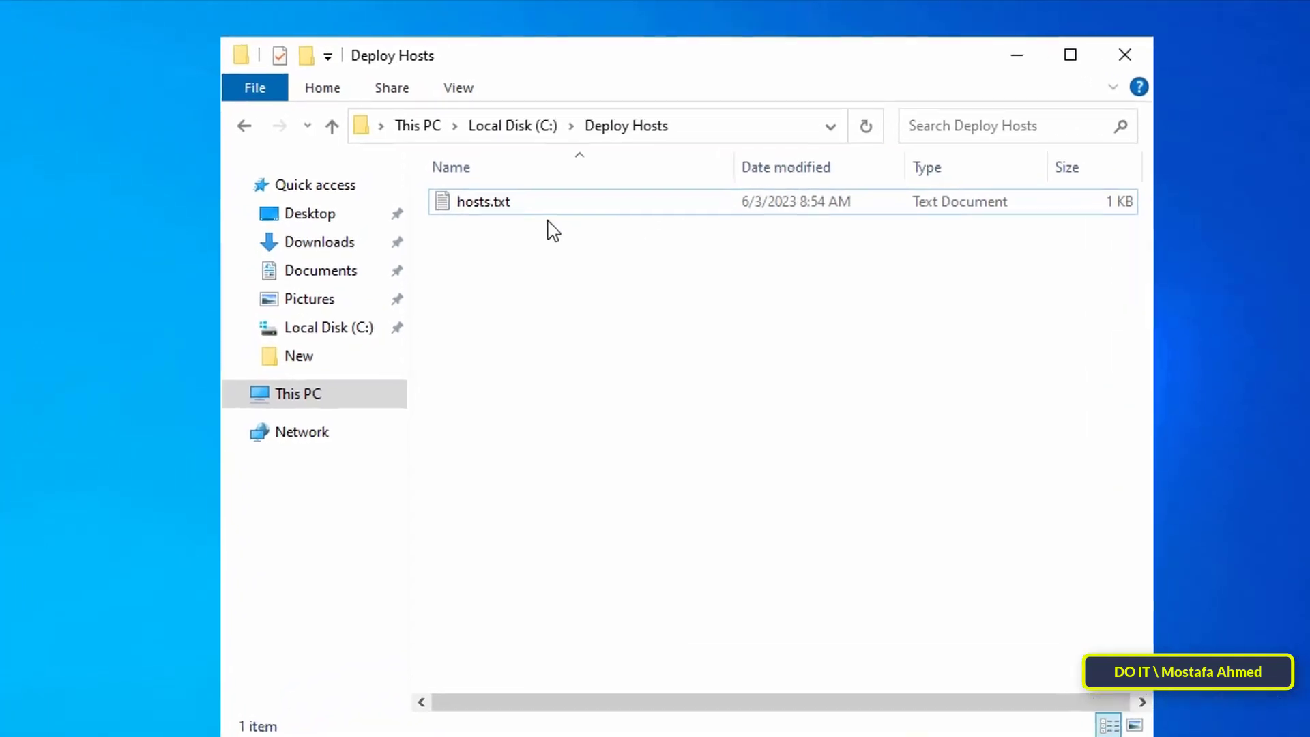
Rename hosts.txt to 'hosts', removing the .txt extension, and confirm the change
{"action": "right_click", "coordinate": [492, 208]}
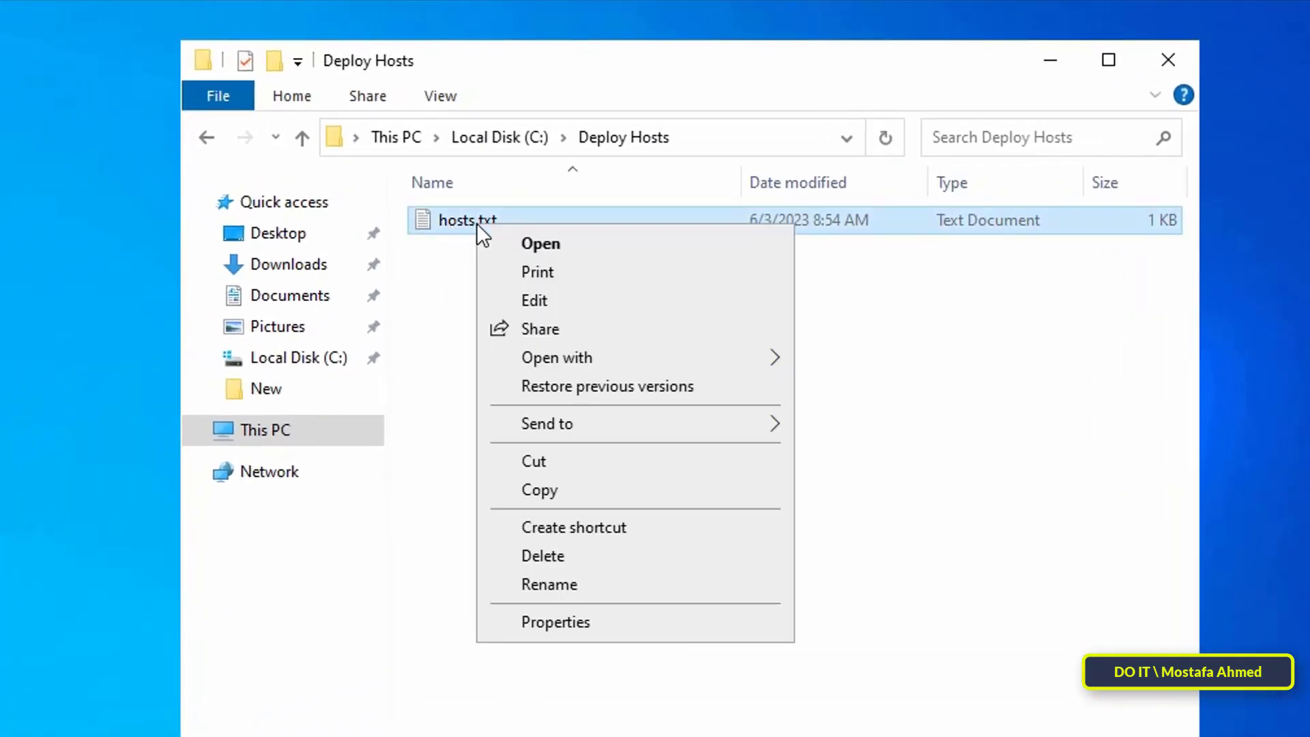
{"action": "left_click", "coordinate": [572, 591]}
{"action": "key", "text": "End"}
{"action": "key", "text": "BackSpace"}
{"action": "key", "text": "BackSpace"}
{"action": "key", "text": "BackSpace"}
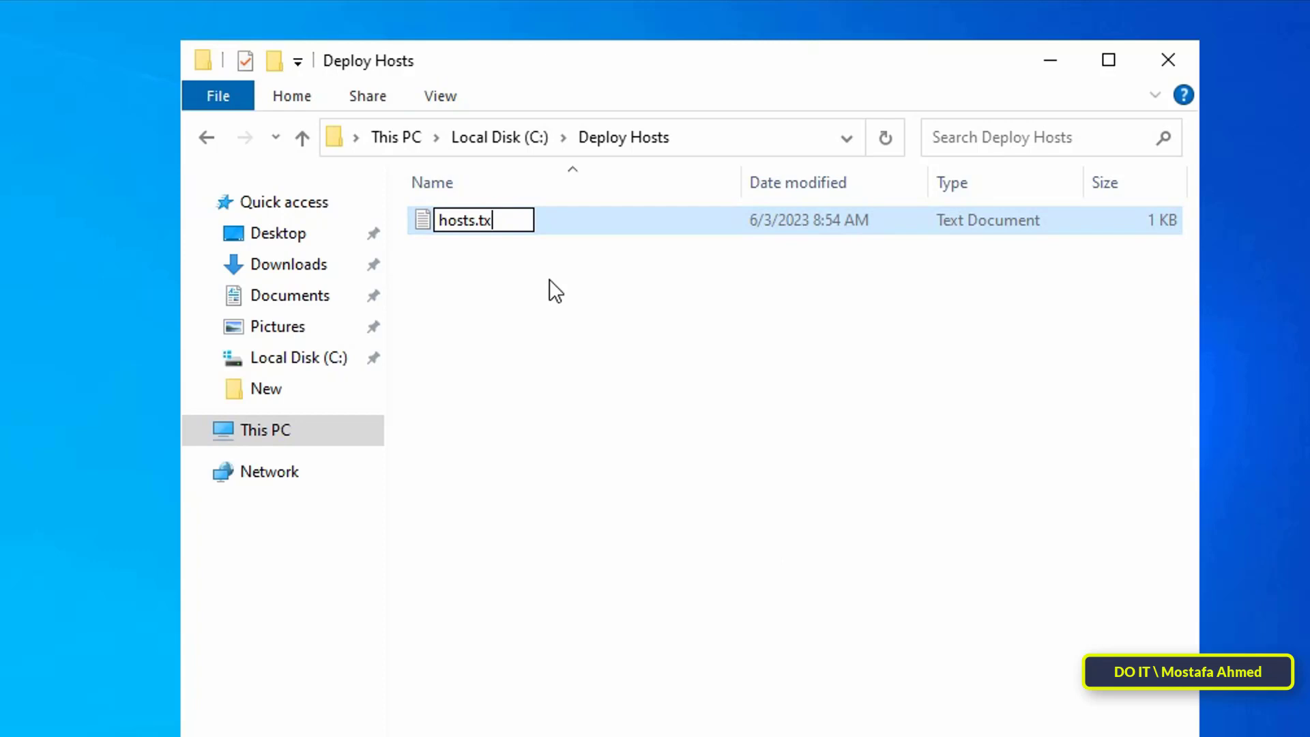
{"action": "key", "text": "BackSpace"}
{"action": "key", "text": "Return"}
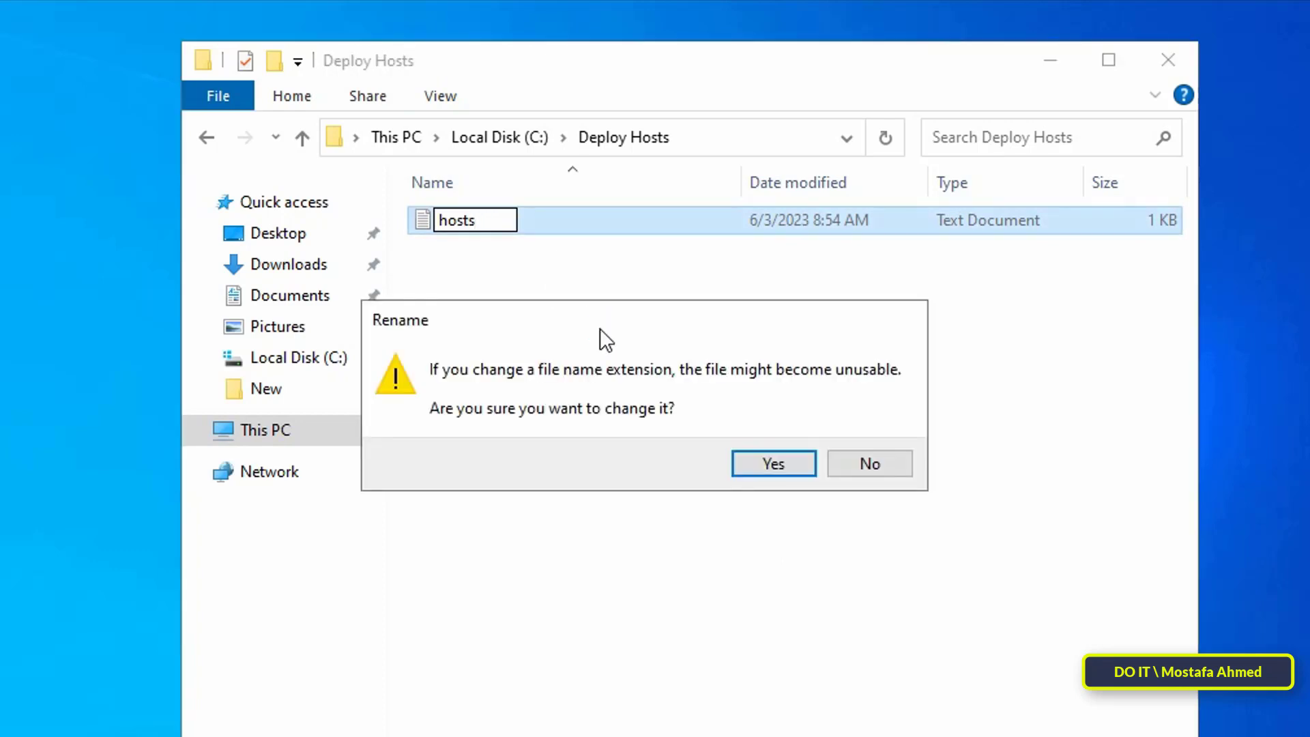
{"action": "left_click", "coordinate": [770, 467]}
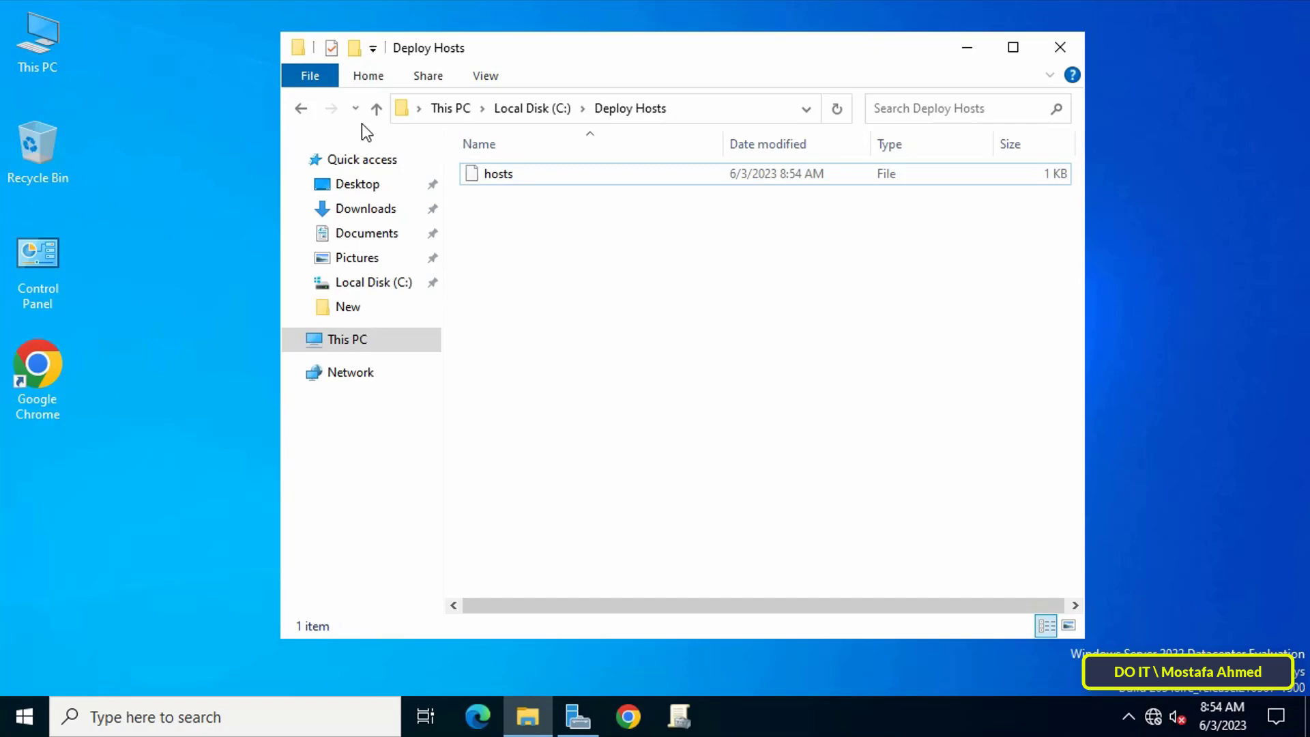
Share C:\Deploy Hosts through Advanced Sharing under the share name 'Deploy Hosts'
{"action": "left_click", "coordinate": [305, 112]}
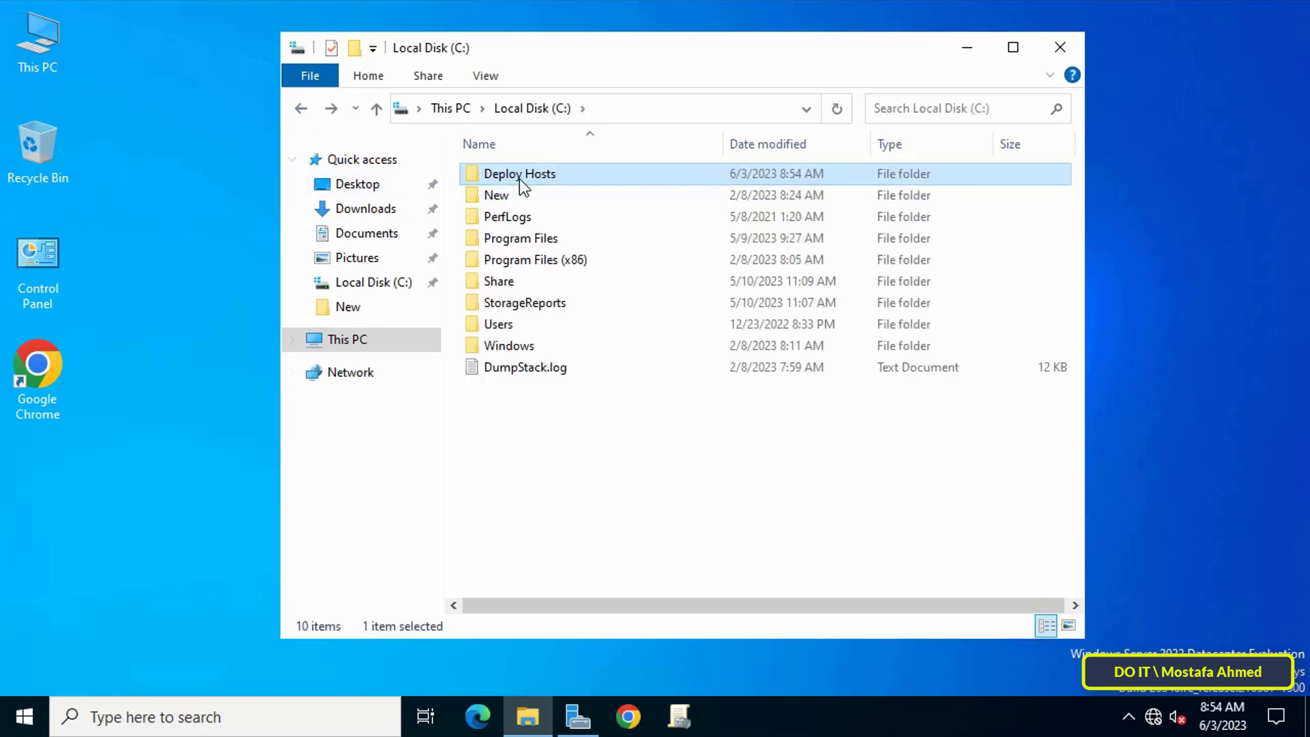
{"action": "right_click", "coordinate": [539, 175]}
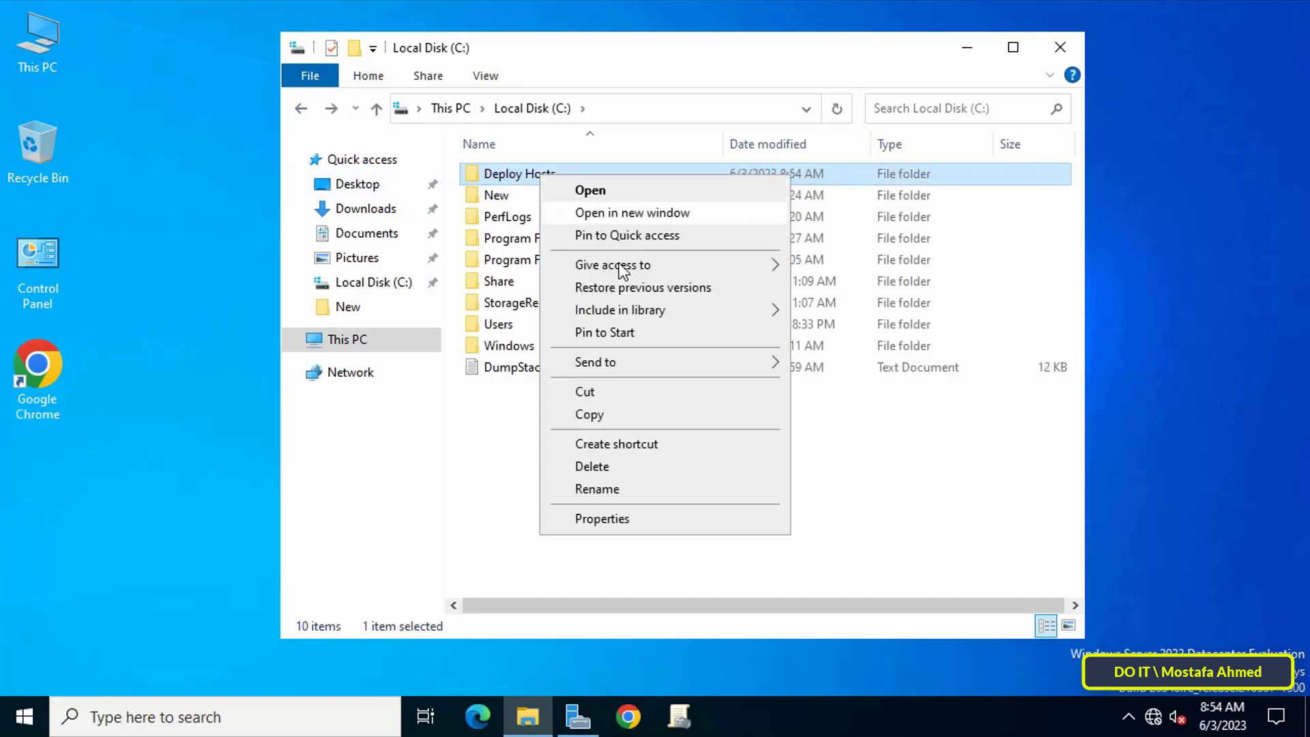
{"action": "left_click", "coordinate": [682, 524]}
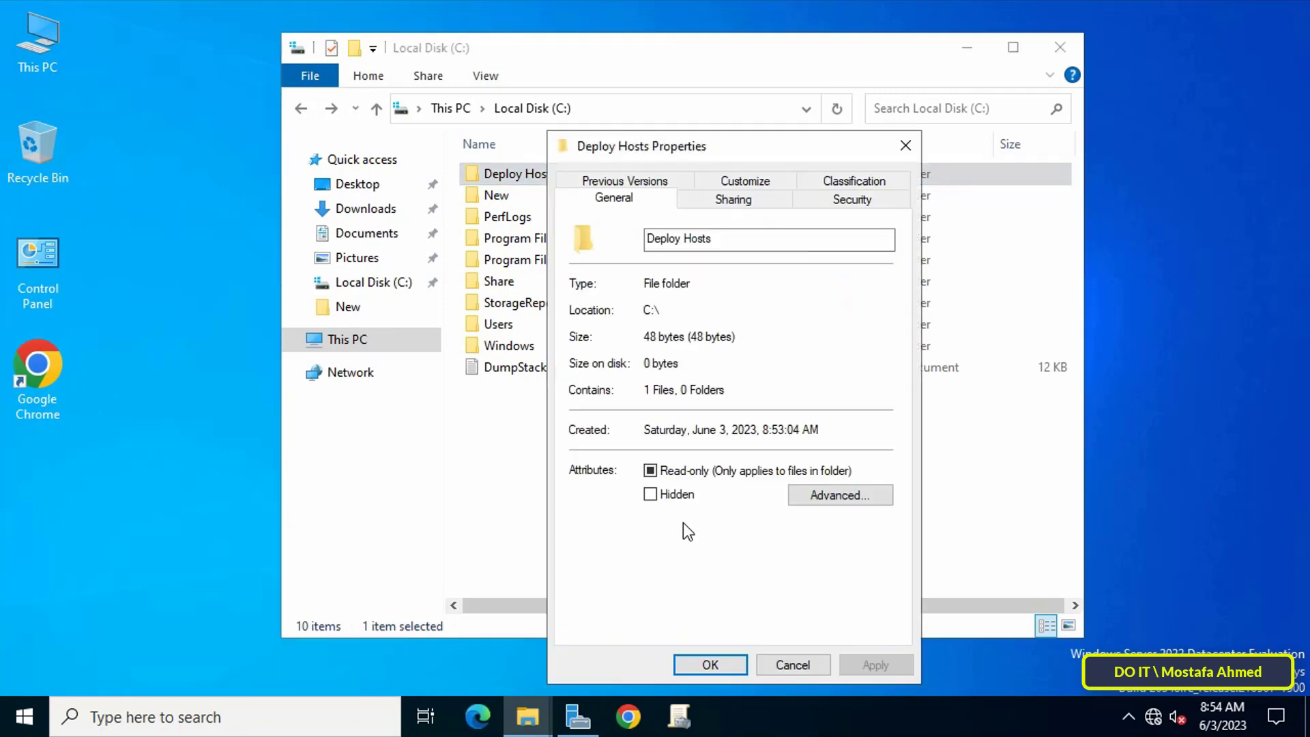
{"action": "left_click", "coordinate": [743, 200]}
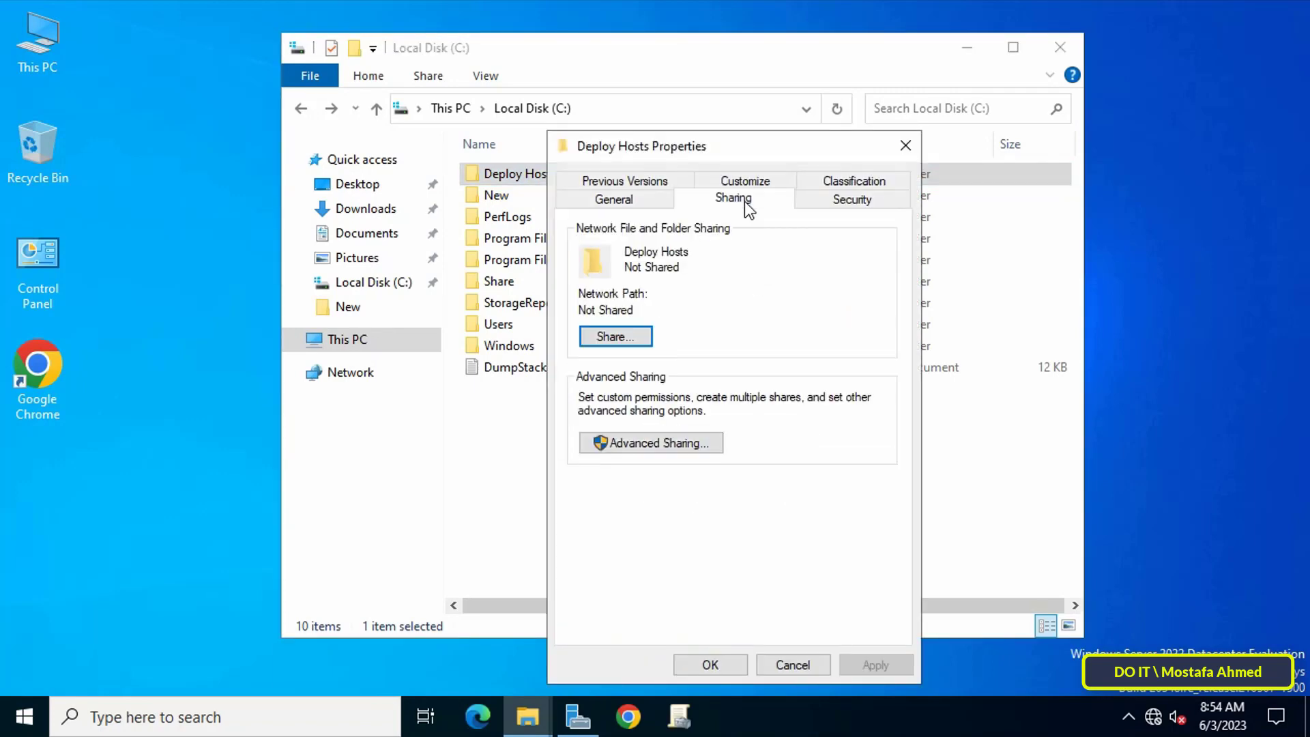
{"action": "left_click", "coordinate": [670, 443]}
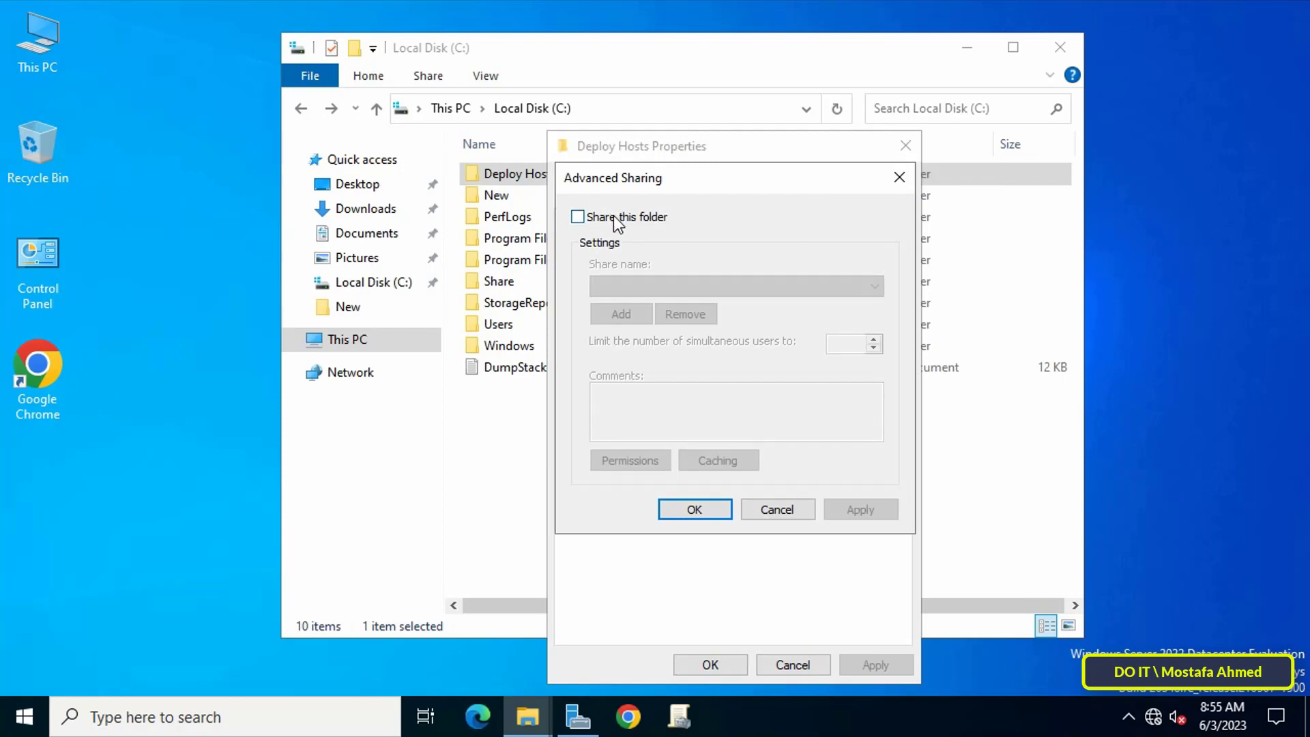
{"action": "left_click", "coordinate": [614, 217]}
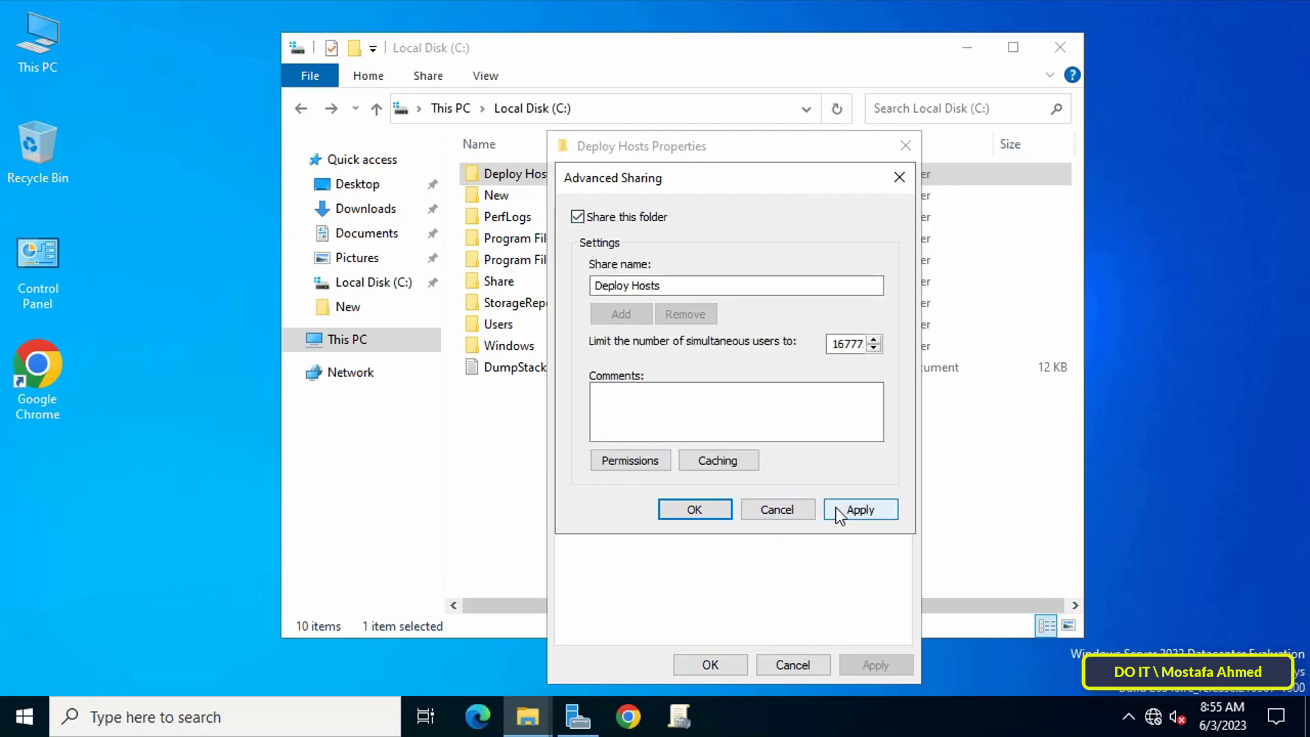
{"action": "left_click", "coordinate": [855, 512]}
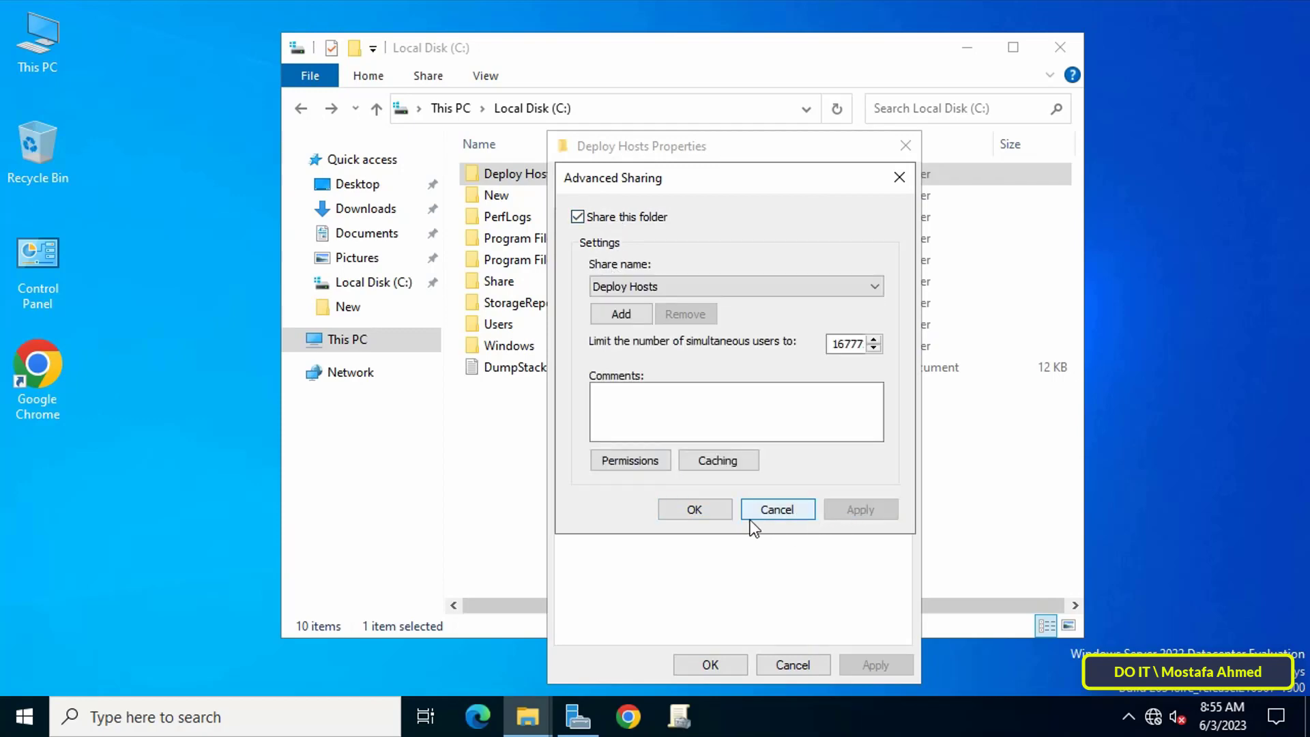
{"action": "left_click", "coordinate": [715, 513]}
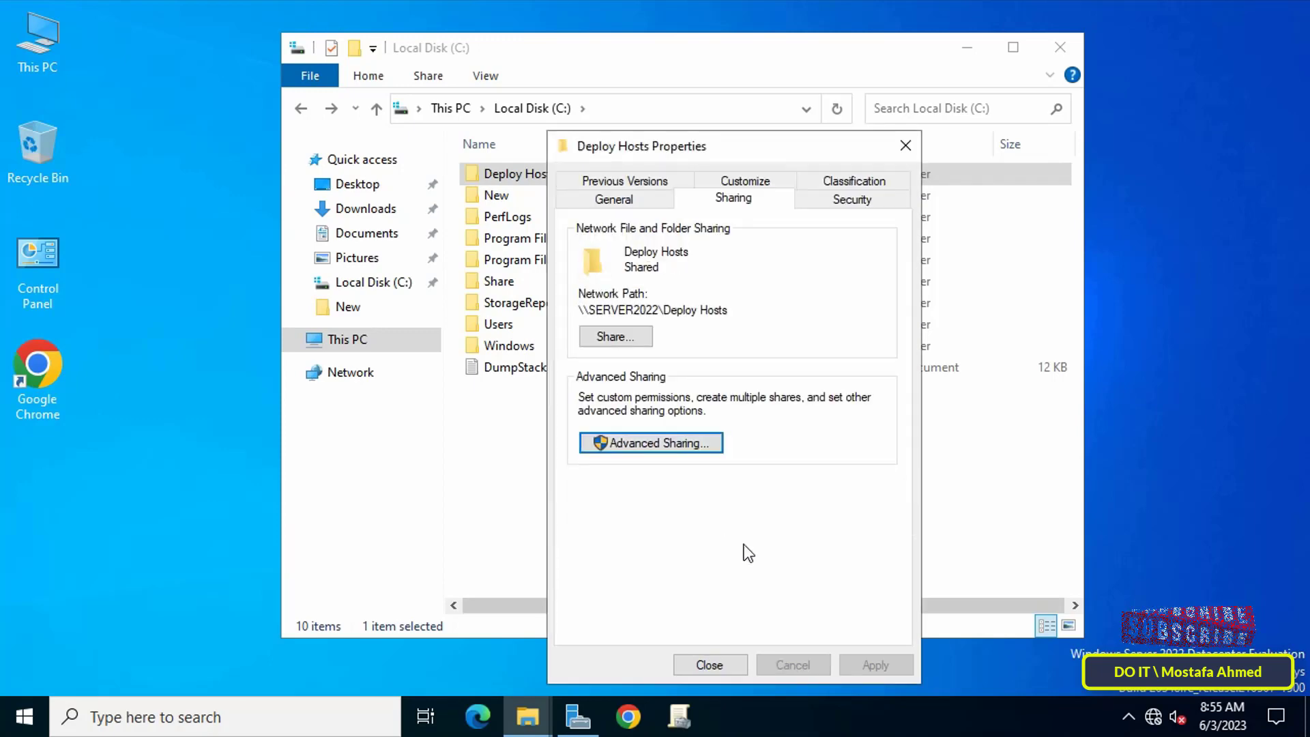
{"action": "left_click", "coordinate": [728, 664]}
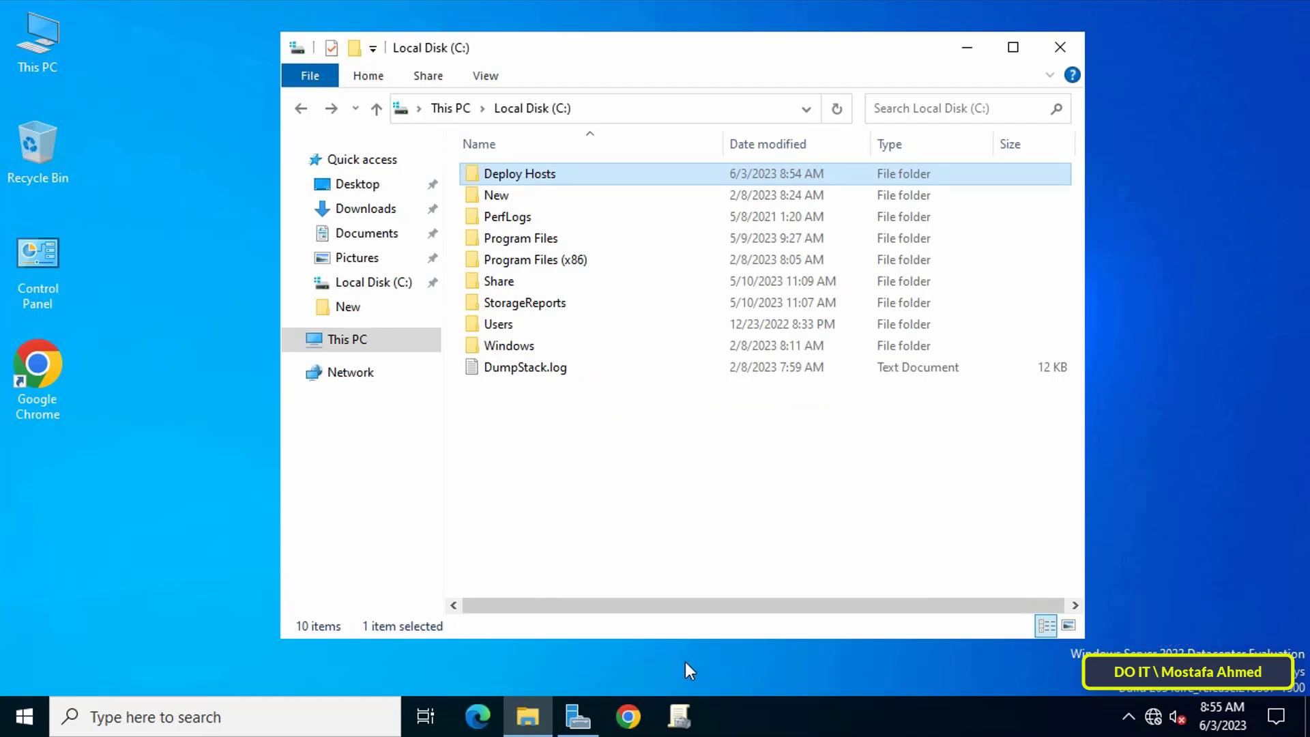
Launch Group Policy Management from Server Manager's Tools menu
{"action": "left_click", "coordinate": [577, 717]}
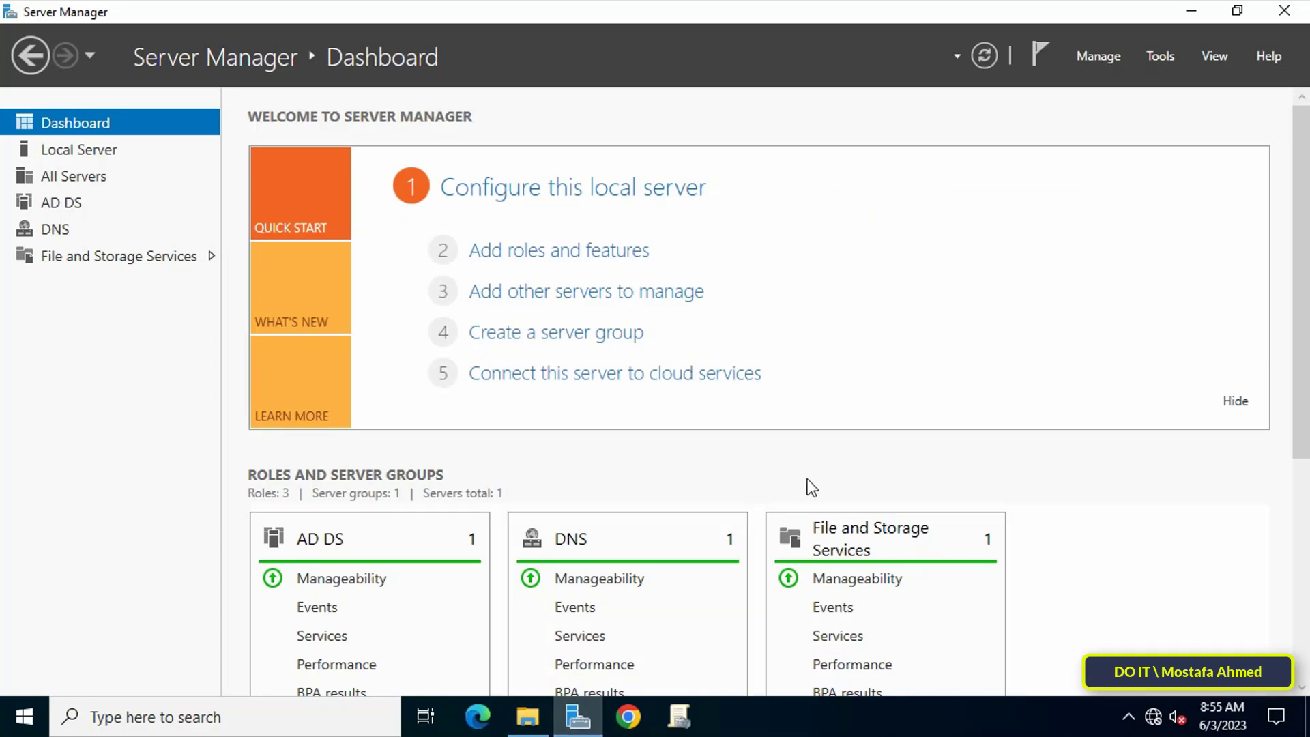
{"action": "left_click", "coordinate": [1160, 56]}
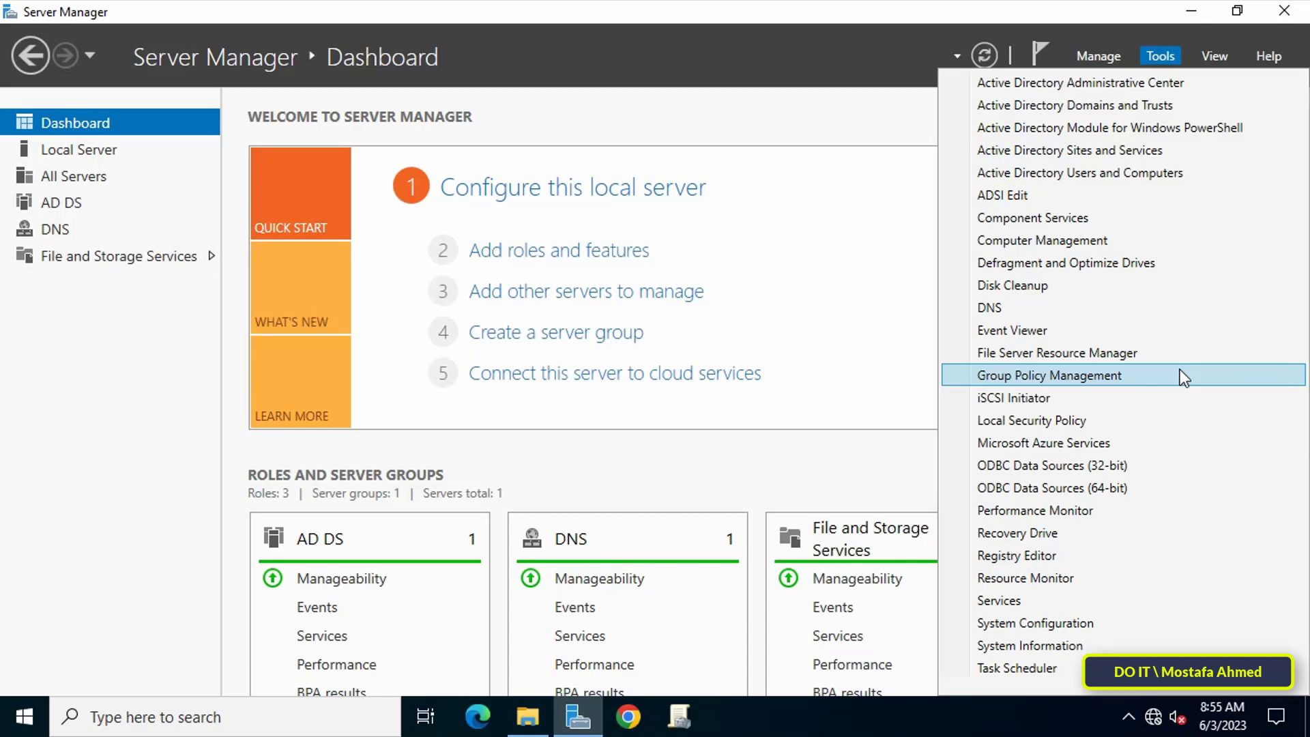
{"action": "left_click", "coordinate": [1214, 374]}
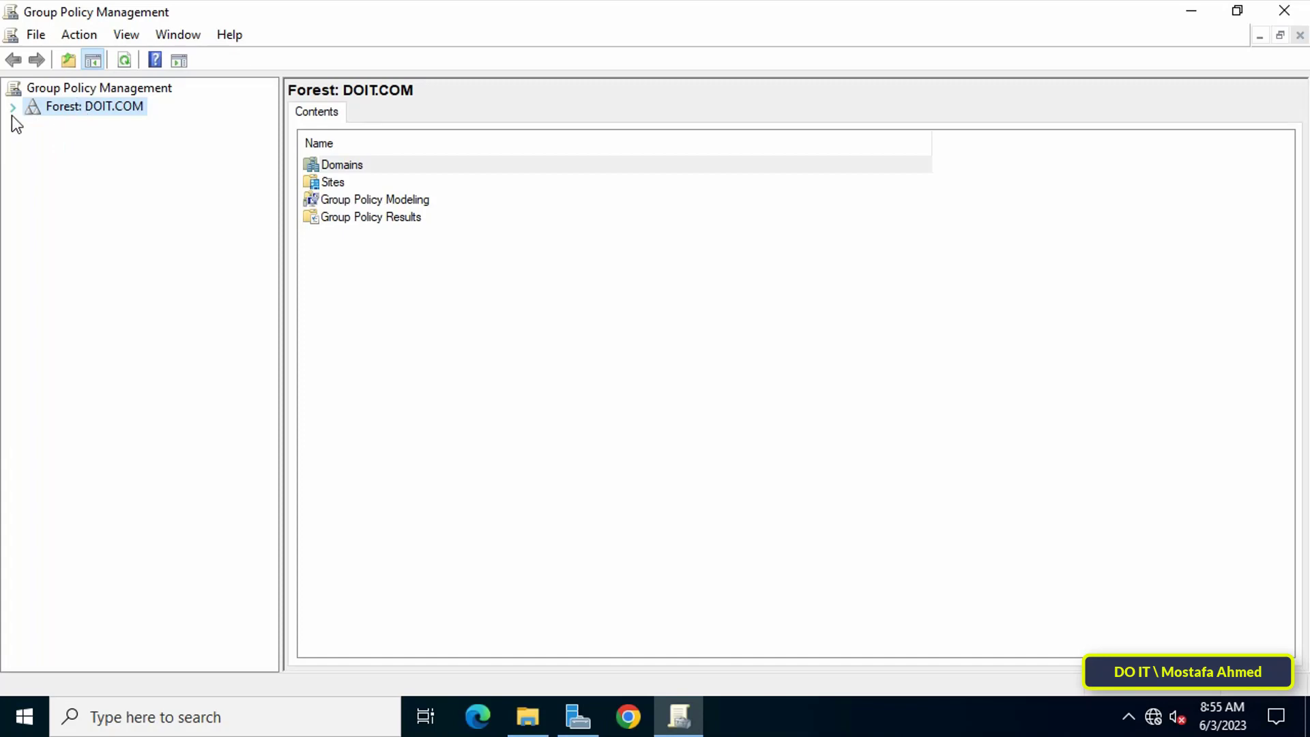
Expand Forest: DOIT.COM > Domains > DOIT.COM and select Group Policy Objects
{"action": "left_click", "coordinate": [12, 108]}
{"action": "left_click", "coordinate": [32, 125]}
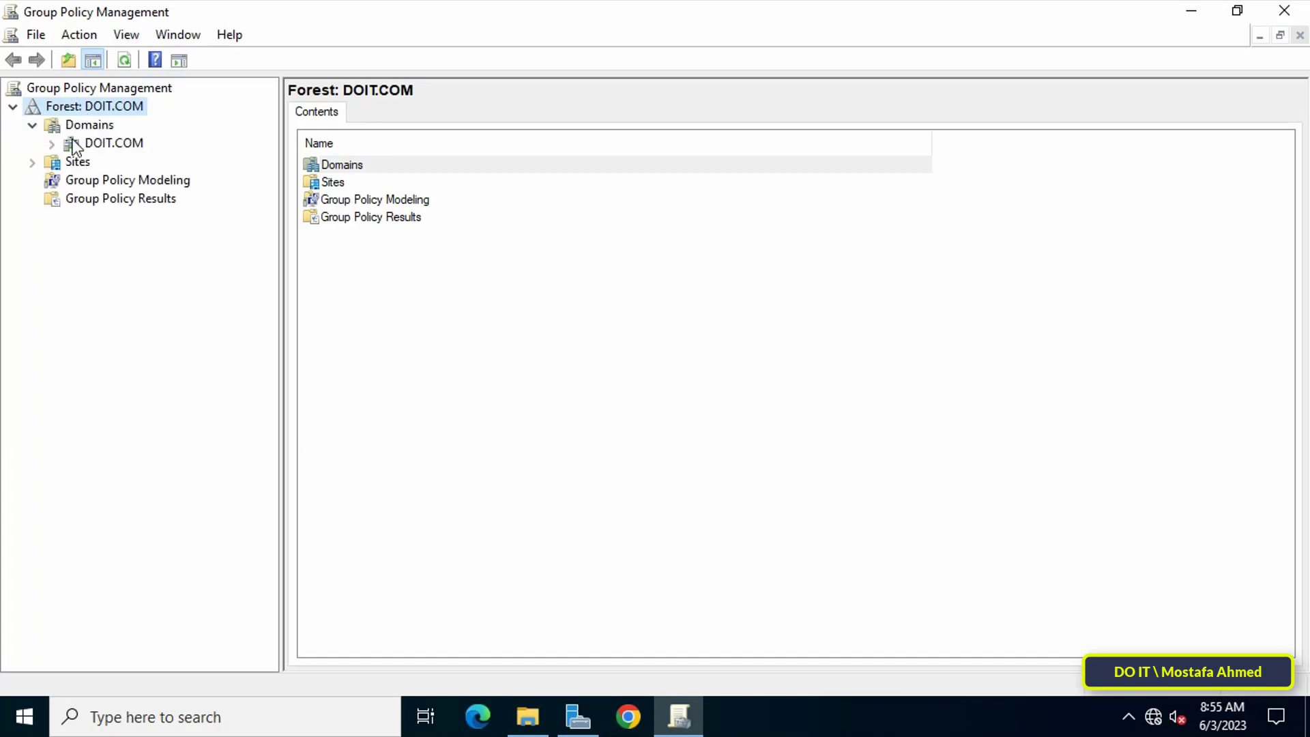
{"action": "left_click", "coordinate": [112, 144]}
{"action": "left_click", "coordinate": [52, 145]}
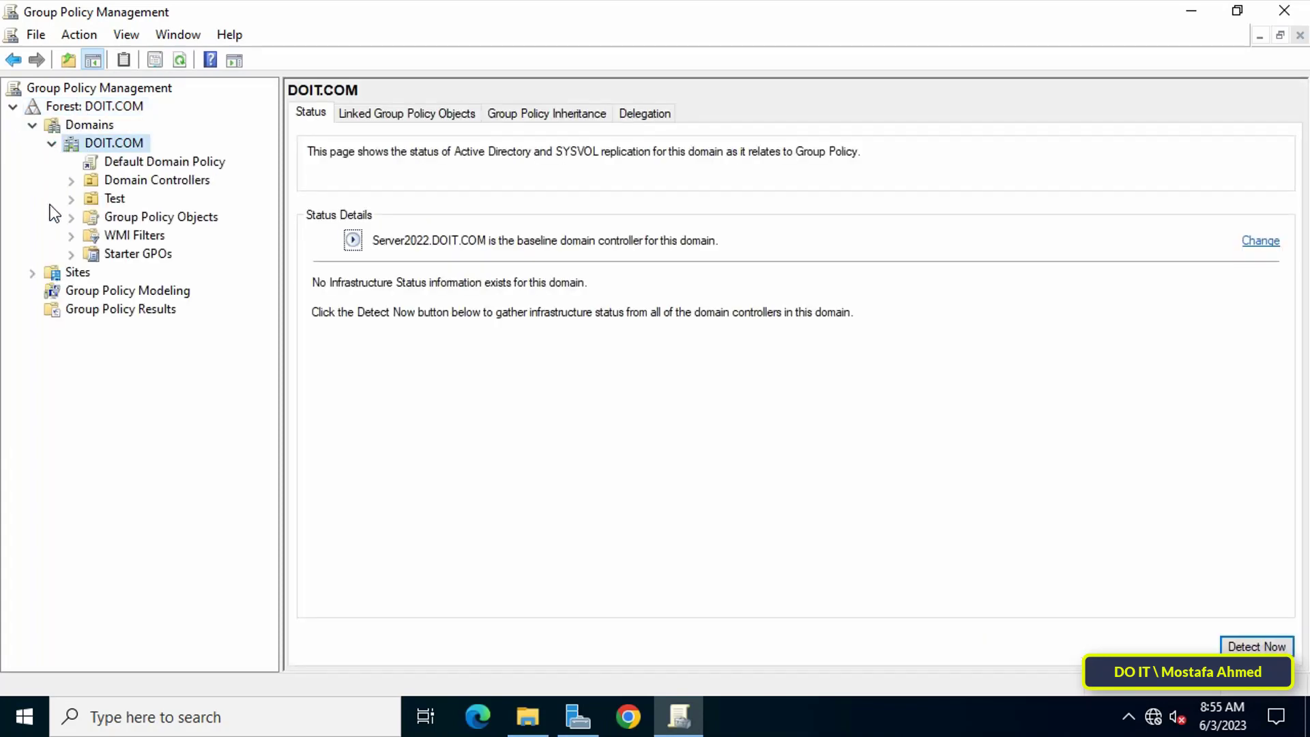
{"action": "left_click", "coordinate": [195, 218]}
{"action": "right_click", "coordinate": [192, 220]}
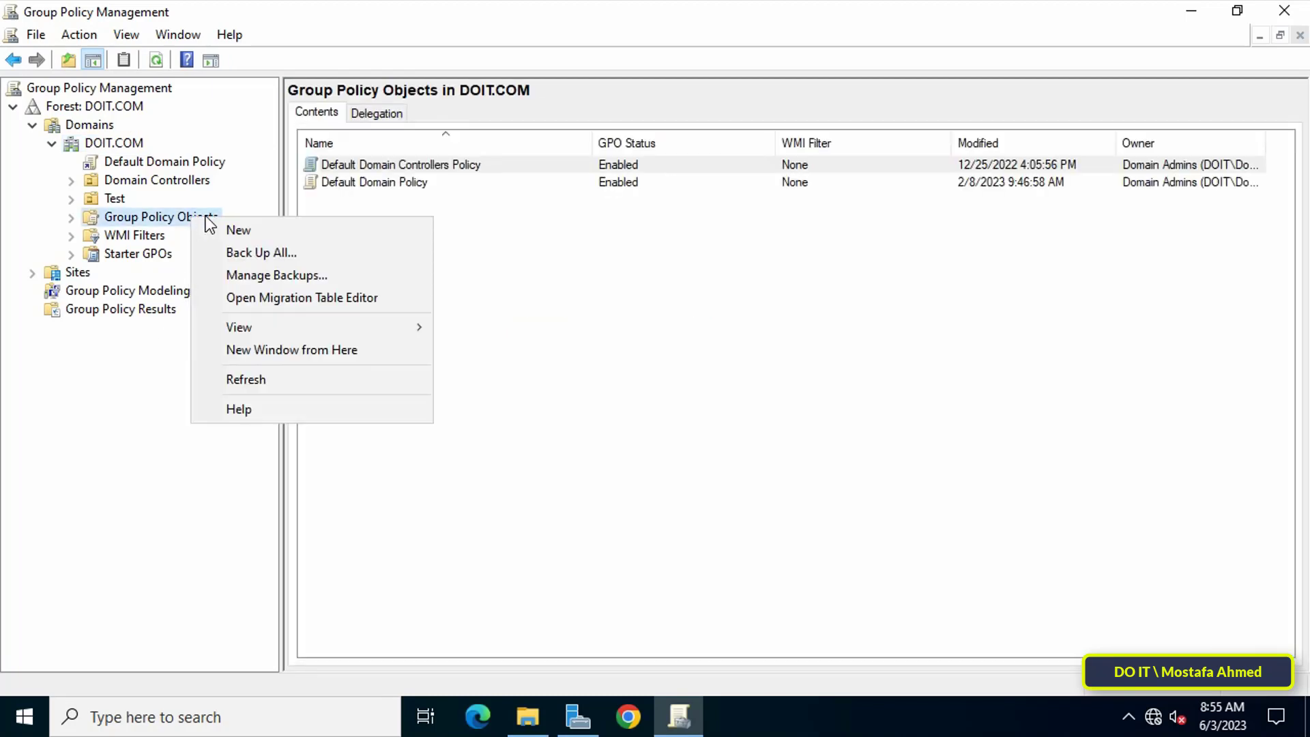
Create a new GPO named 'Hosts File' under Group Policy Objects
{"action": "left_click", "coordinate": [350, 232]}
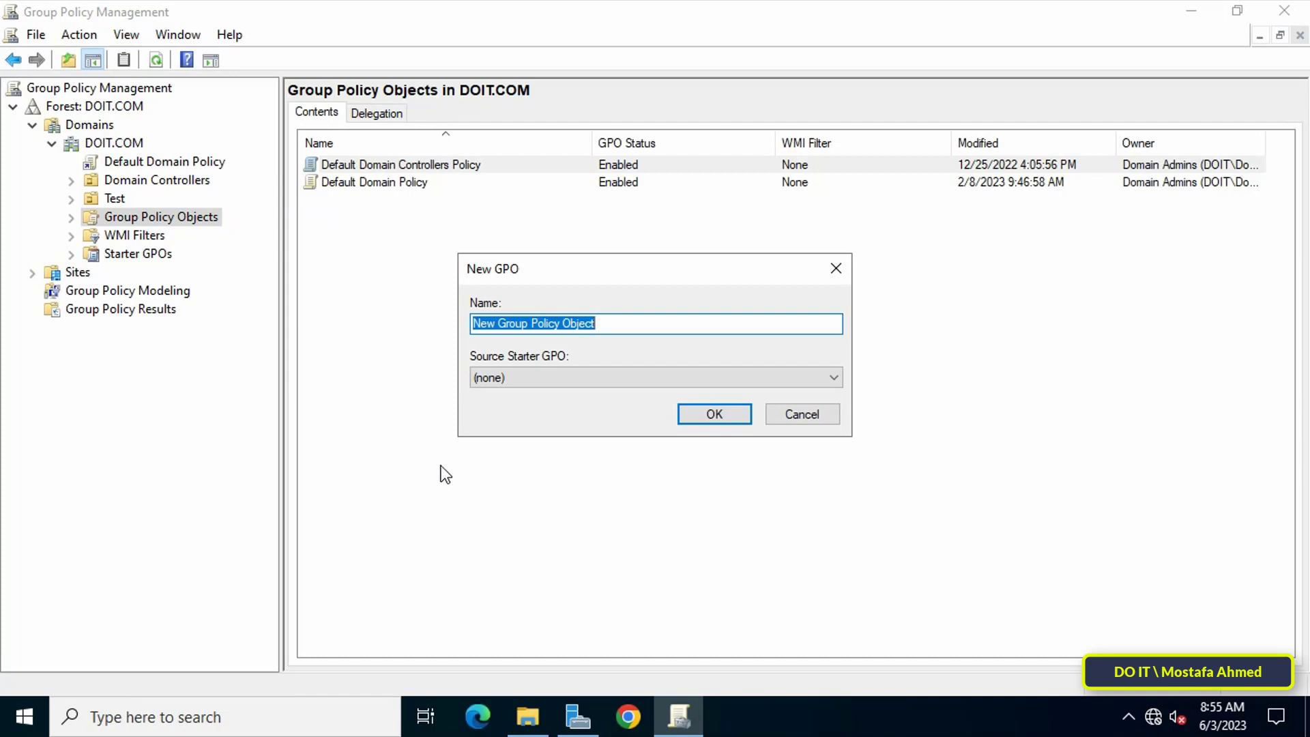
{"action": "type", "text": "HOs"}
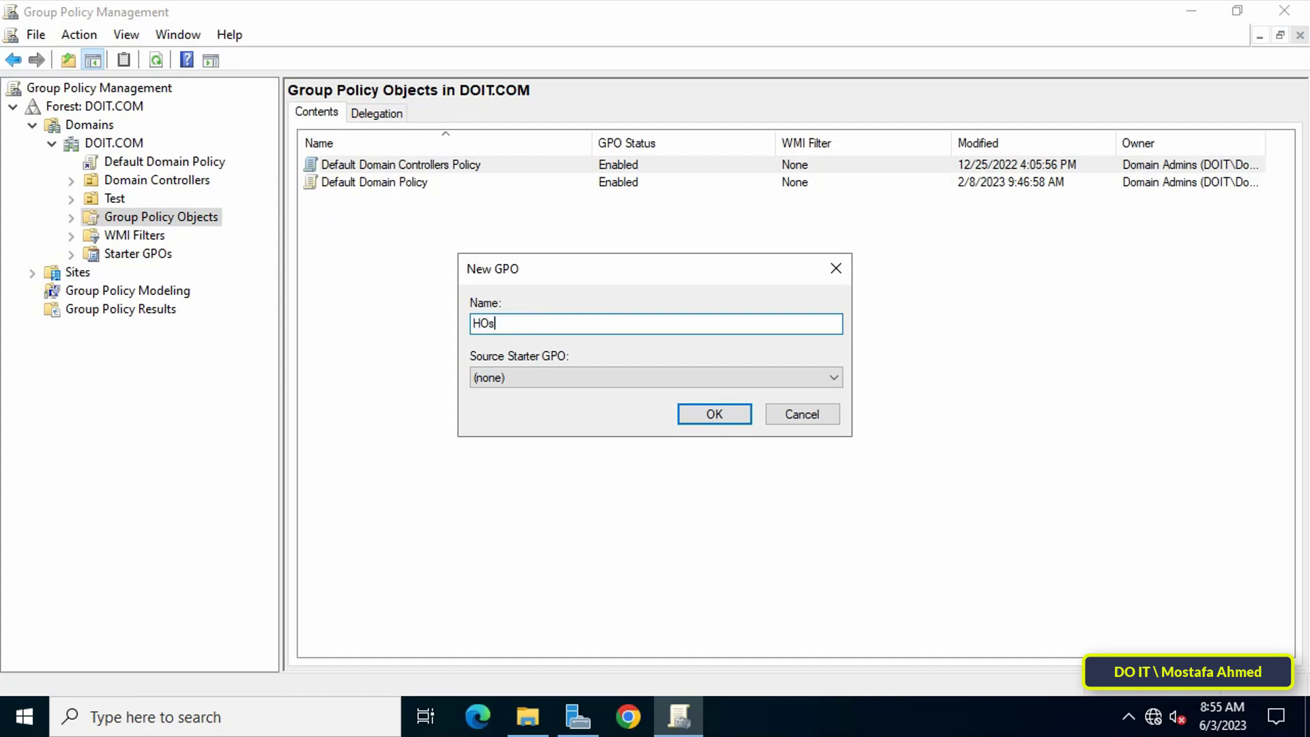
{"action": "key", "text": "BackSpace"}
{"action": "key", "text": "BackSpace"}
{"action": "type", "text": "osts File"}
{"action": "left_click", "coordinate": [726, 421]}
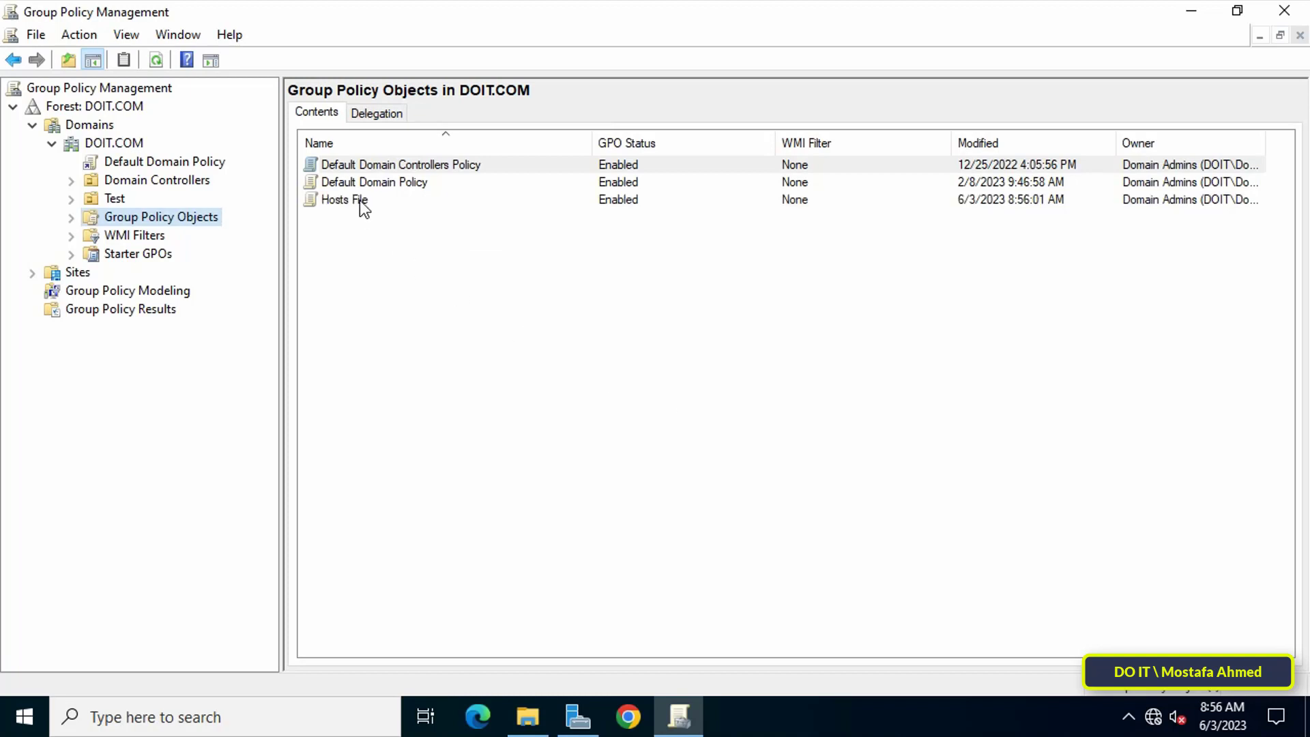
Open the Hosts File GPO in Group Policy Management Editor, maximized with a wider tree pane
{"action": "left_click", "coordinate": [360, 204]}
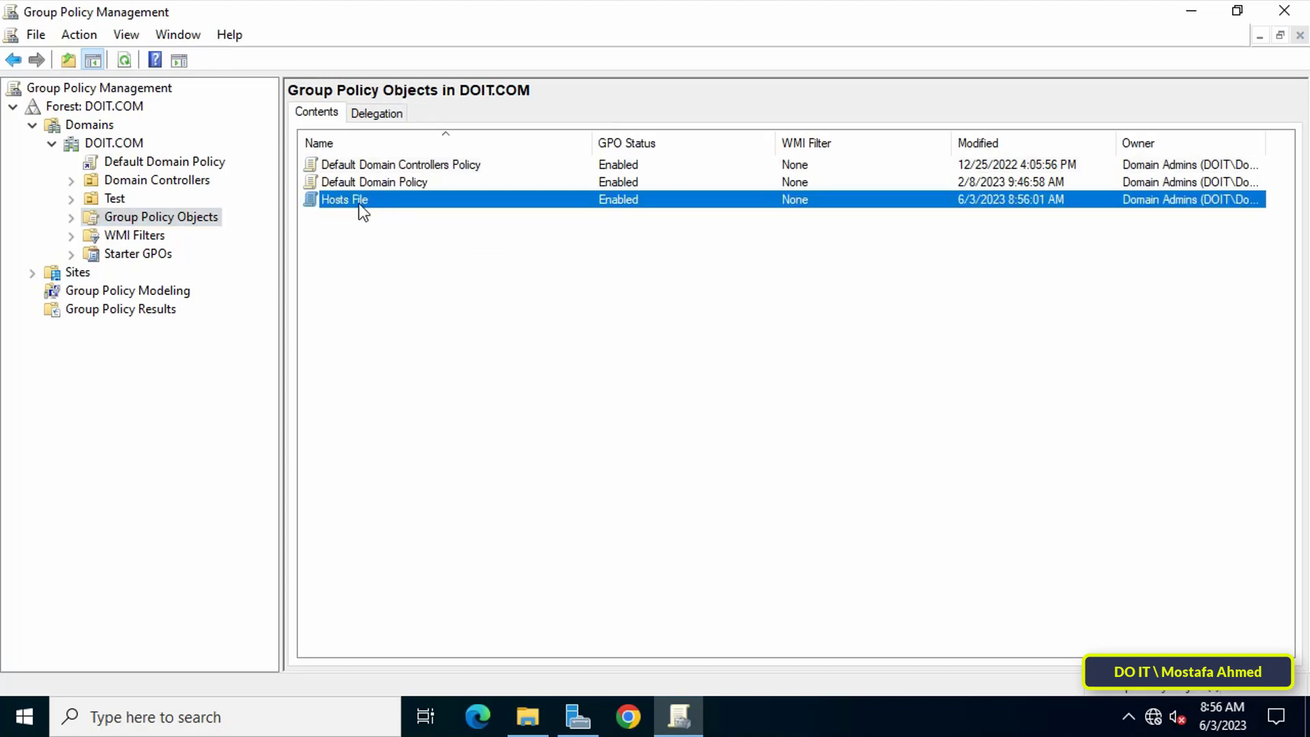
{"action": "right_click", "coordinate": [399, 208]}
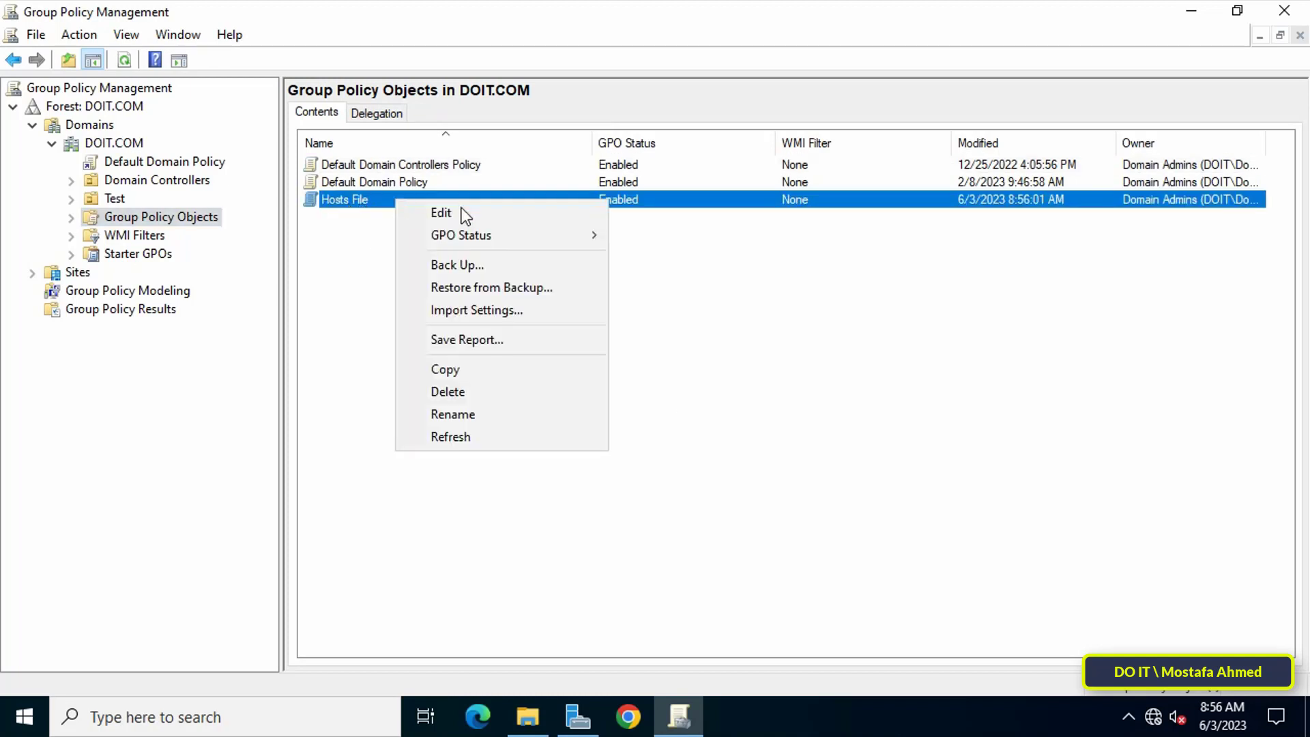
{"action": "left_click", "coordinate": [595, 213]}
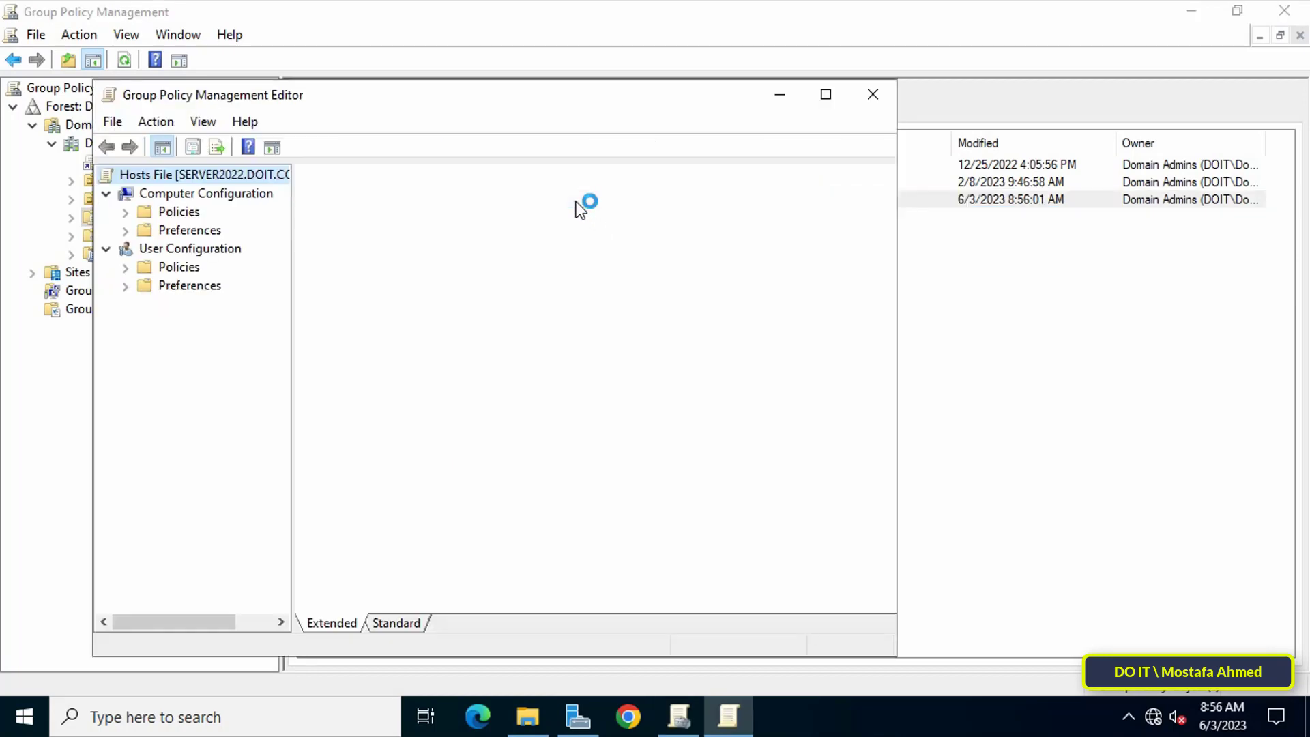
{"action": "left_click", "coordinate": [825, 94]}
{"action": "left_click_drag", "start_coordinate": [200, 273], "coordinate": [300, 278]}
Go to Computer Configuration > Preferences > Windows Settings > Files
{"action": "left_click", "coordinate": [145, 108]}
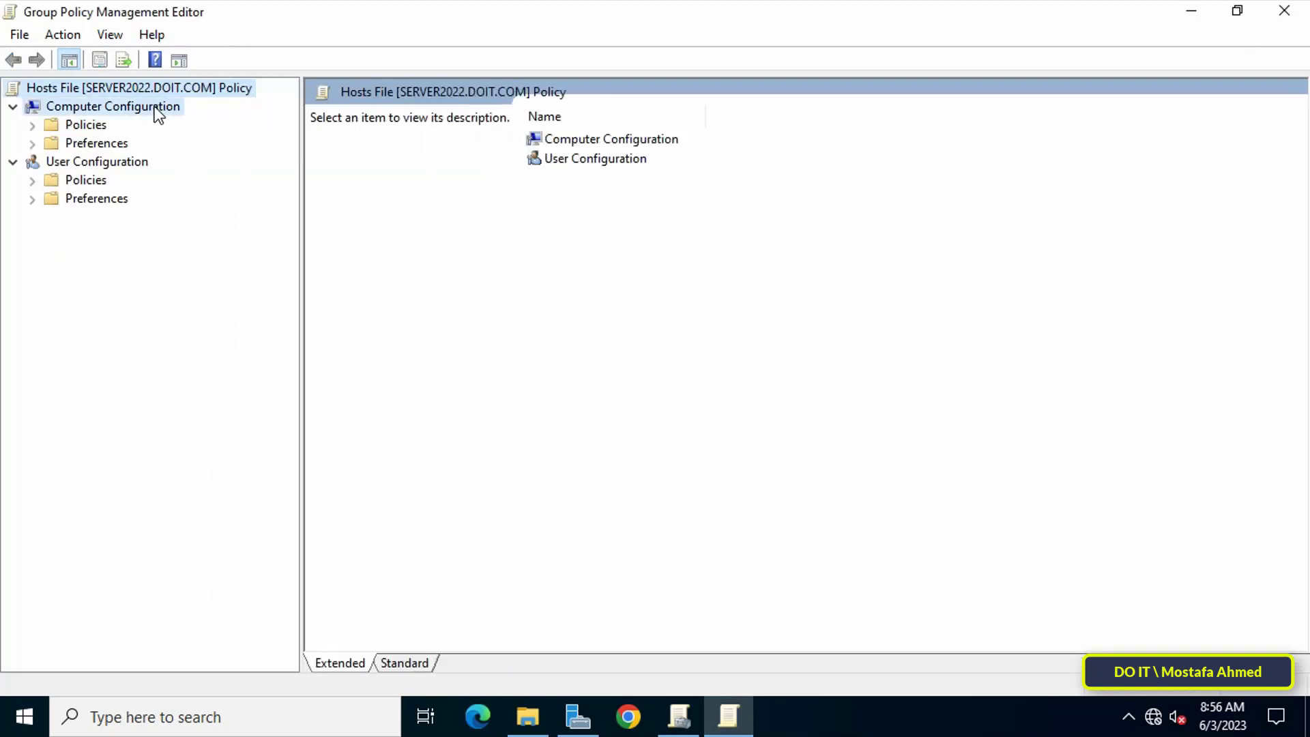
{"action": "double_click", "coordinate": [75, 144]}
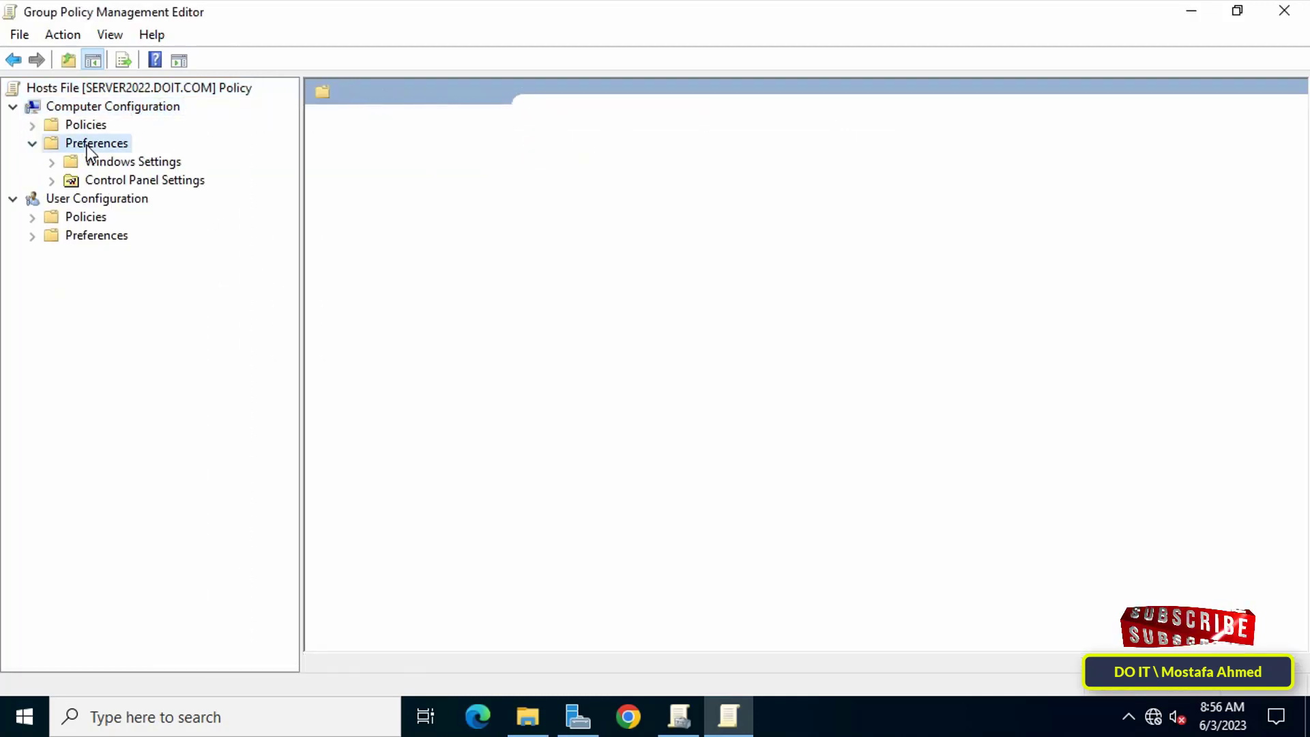
{"action": "left_click", "coordinate": [52, 162]}
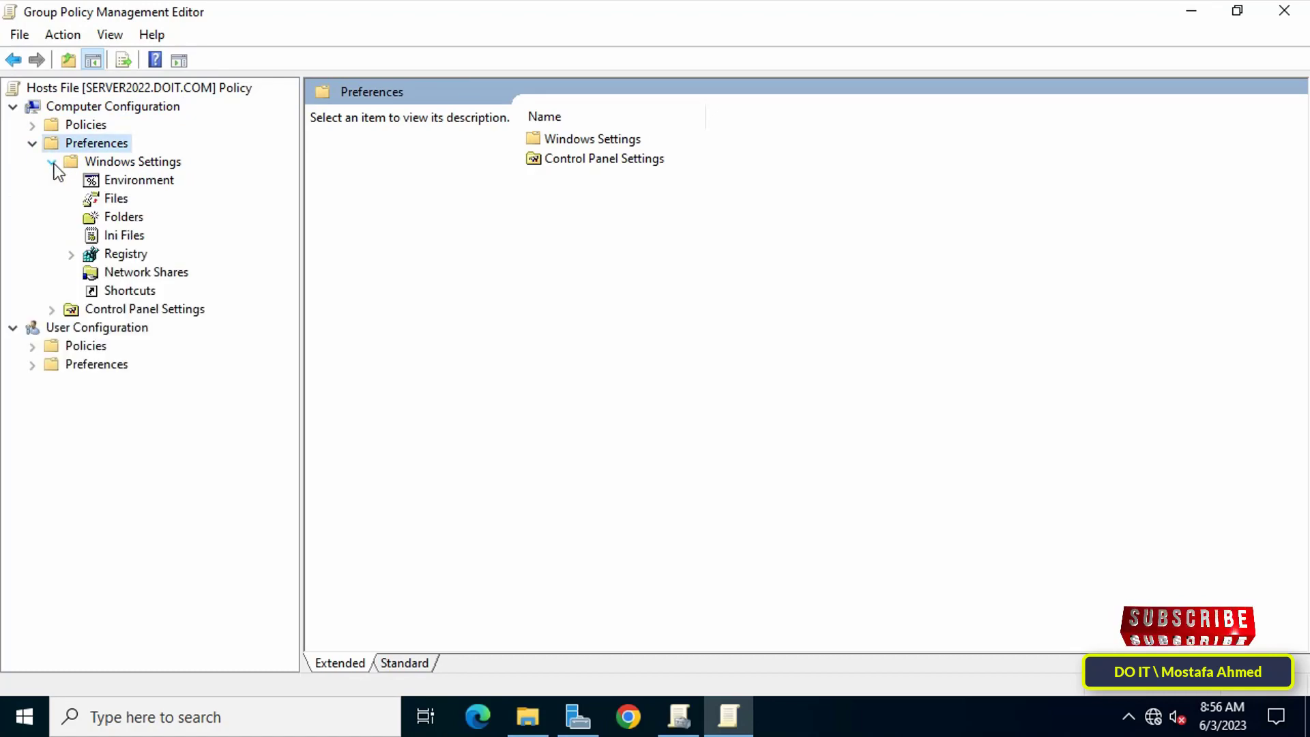
{"action": "left_click", "coordinate": [116, 199]}
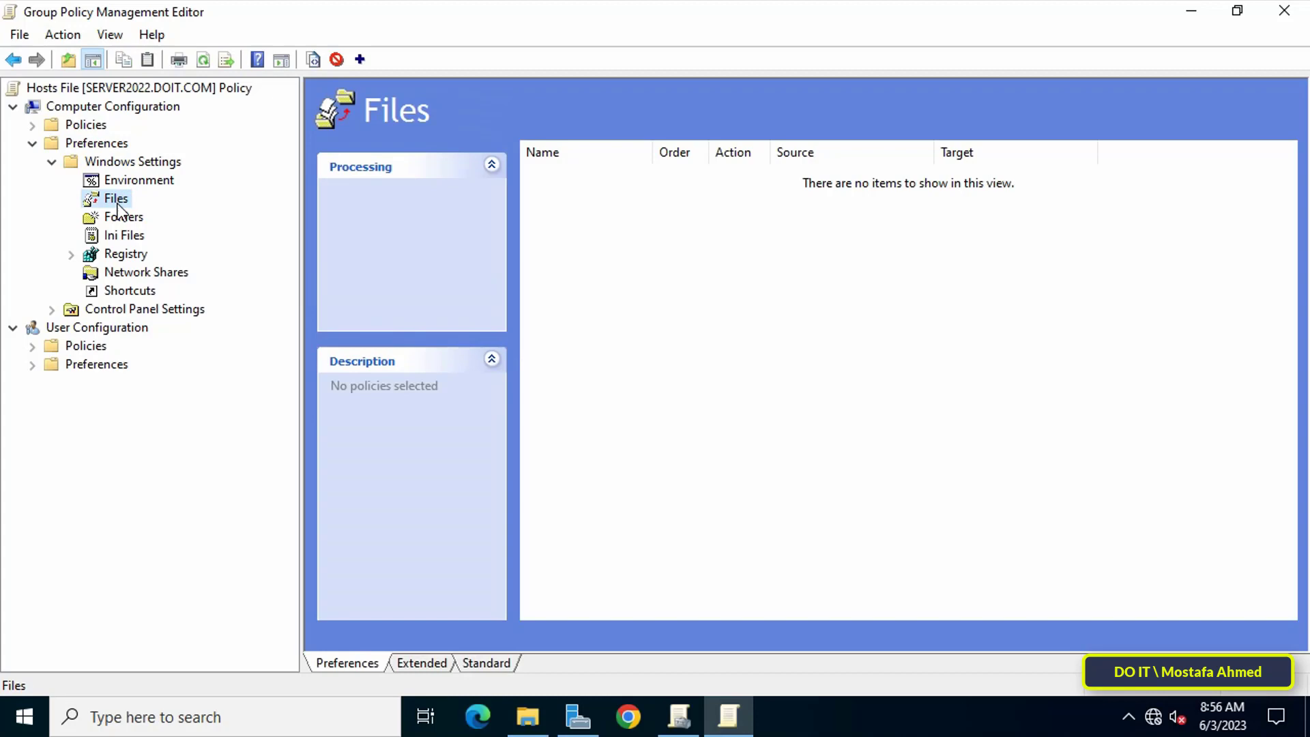
Add a new File preference item with its Action set to Replace
{"action": "right_click", "coordinate": [805, 395]}
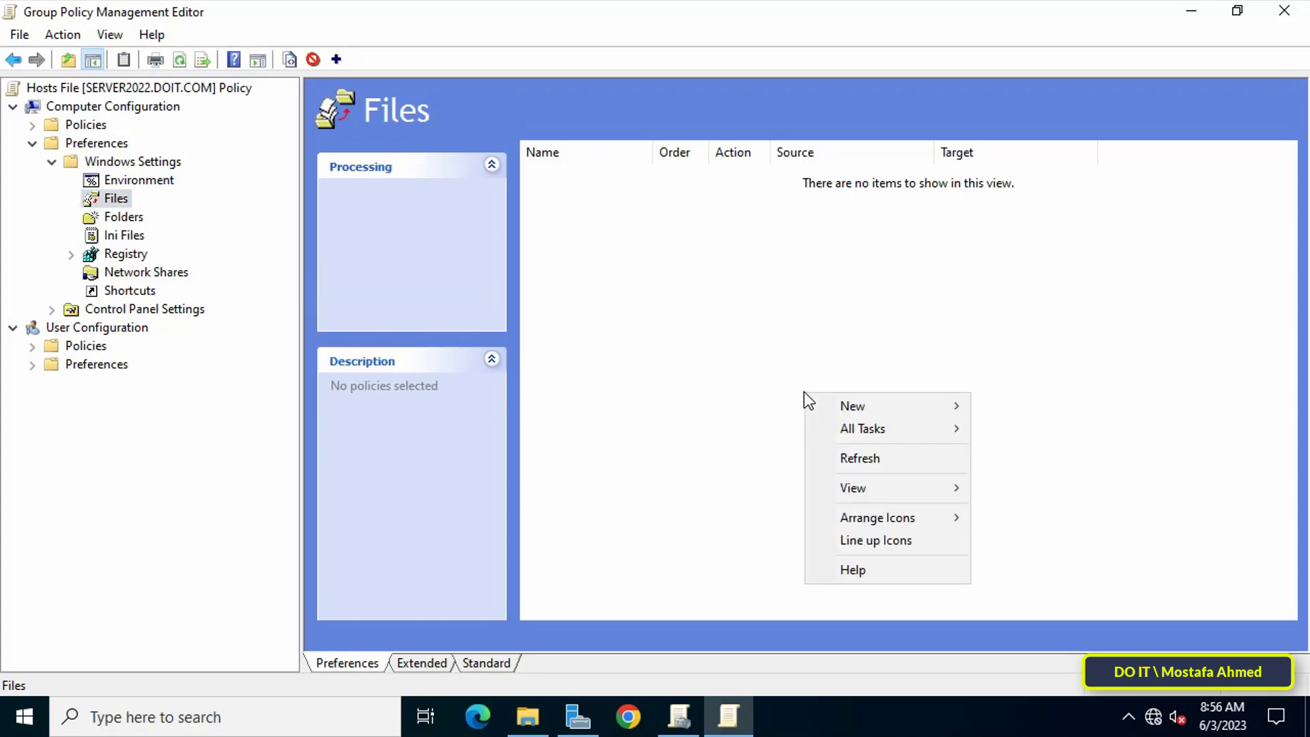
{"action": "mouse_move", "coordinate": [890, 410]}
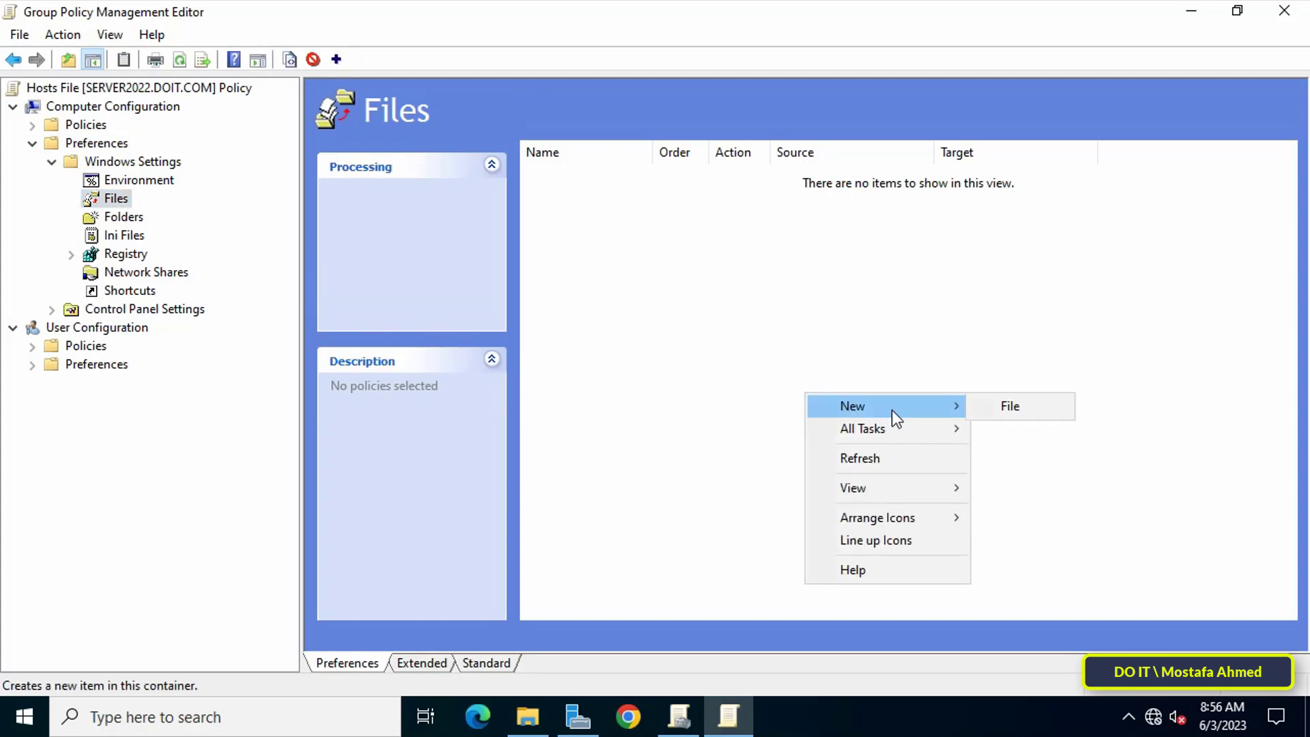
{"action": "left_click", "coordinate": [995, 409]}
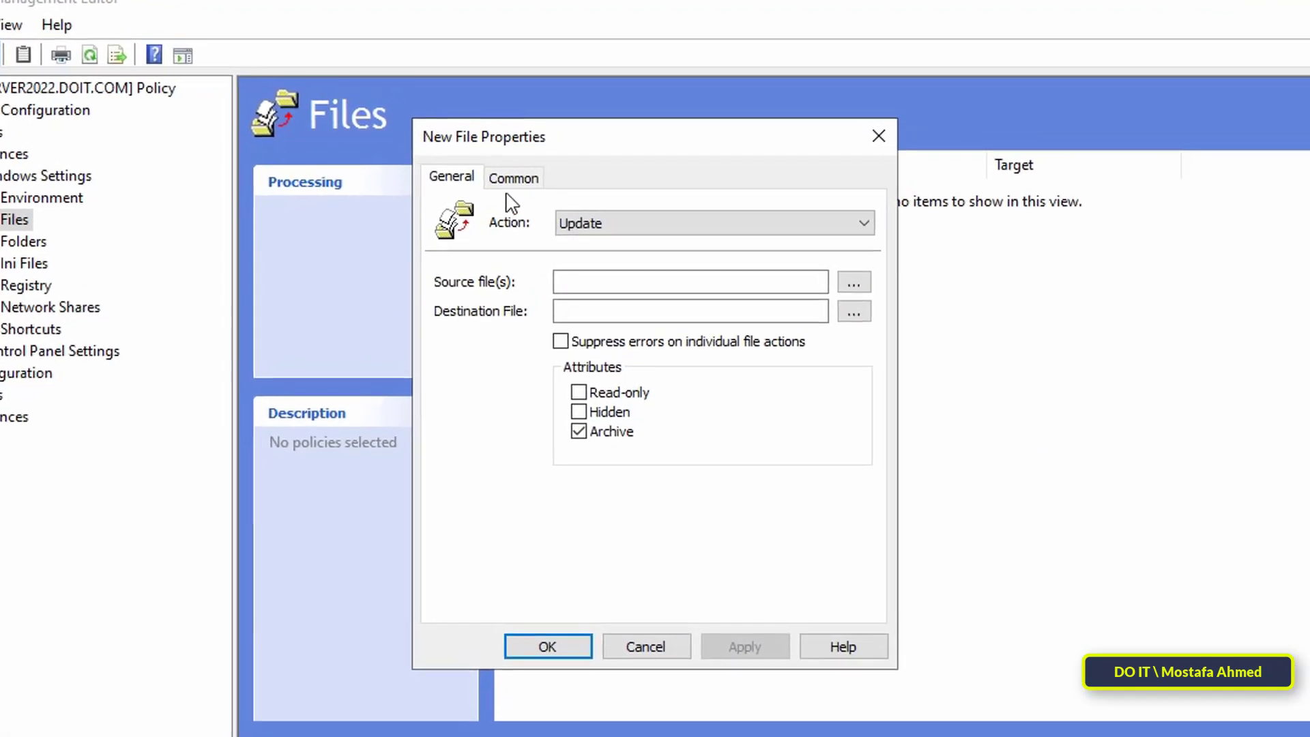
{"action": "left_click", "coordinate": [863, 223]}
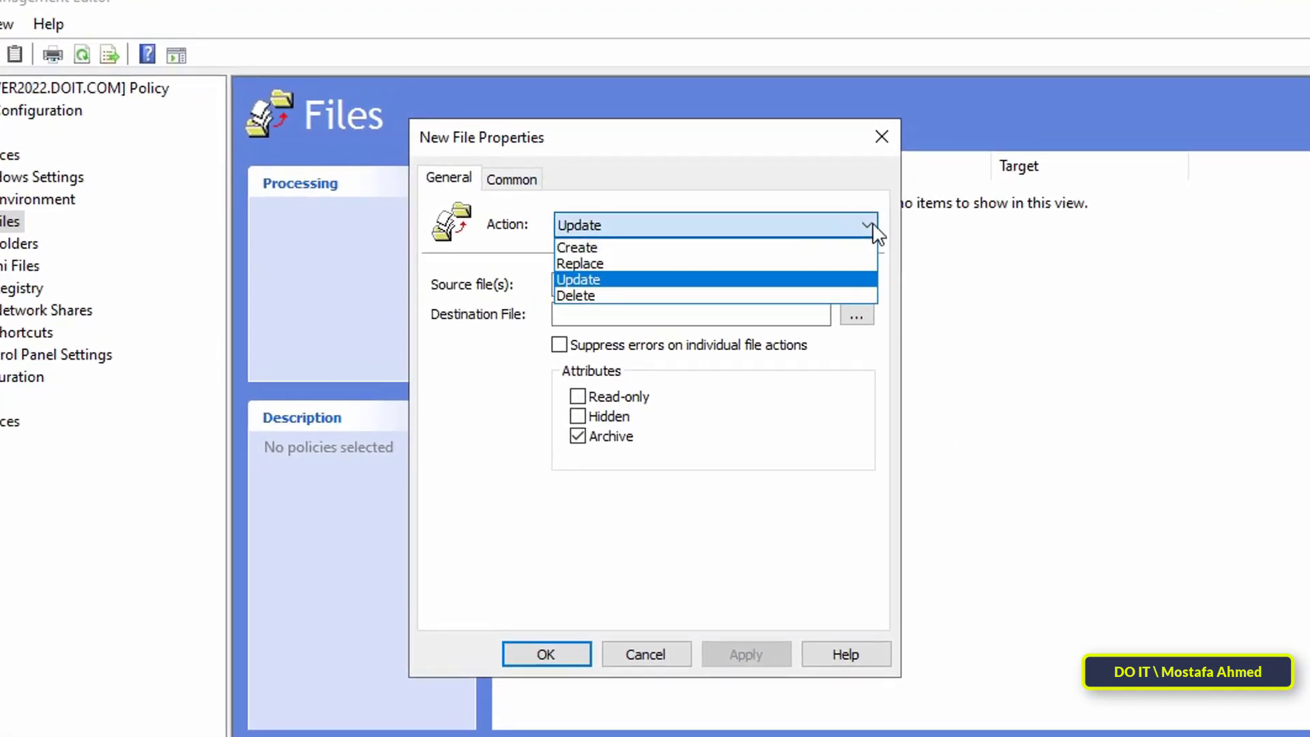
{"action": "left_click", "coordinate": [734, 264]}
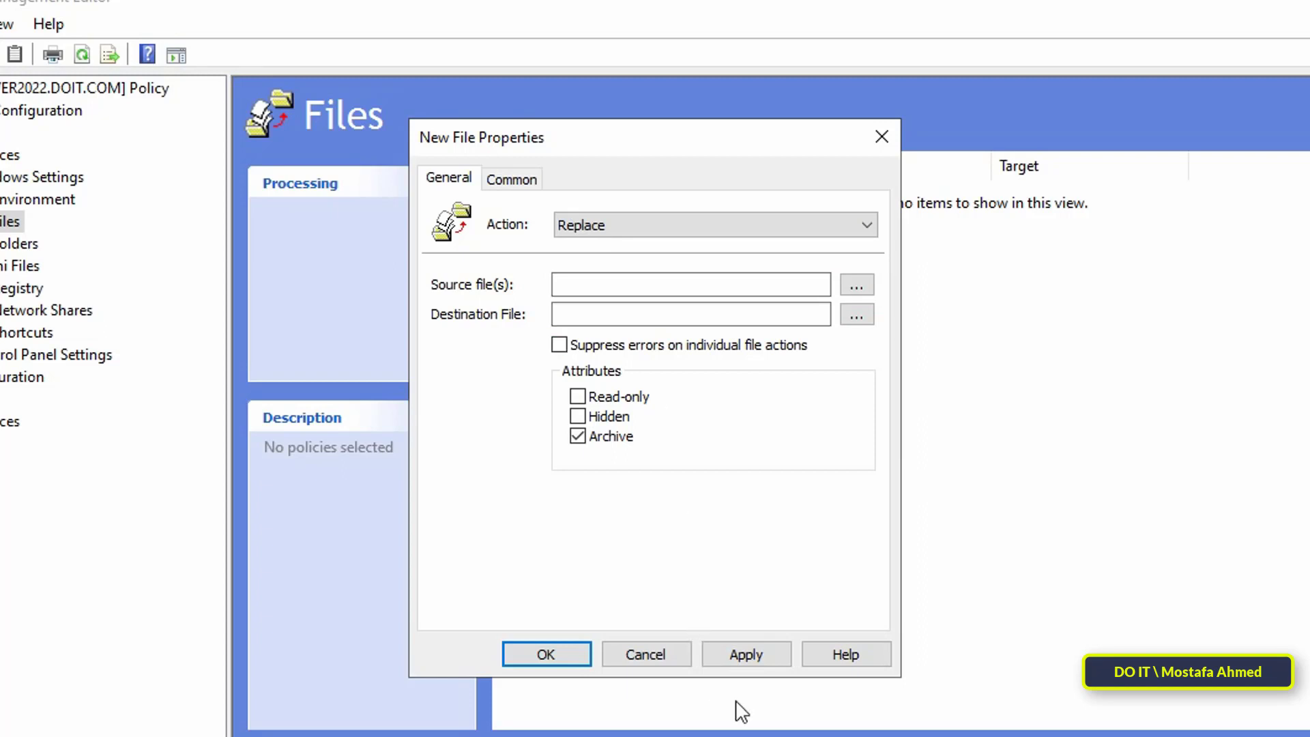
Copy the Deploy Hosts folder's network path \\SERVER2022\Deploy Hosts from its Sharing properties
{"action": "key", "text": "alt+Tab"}
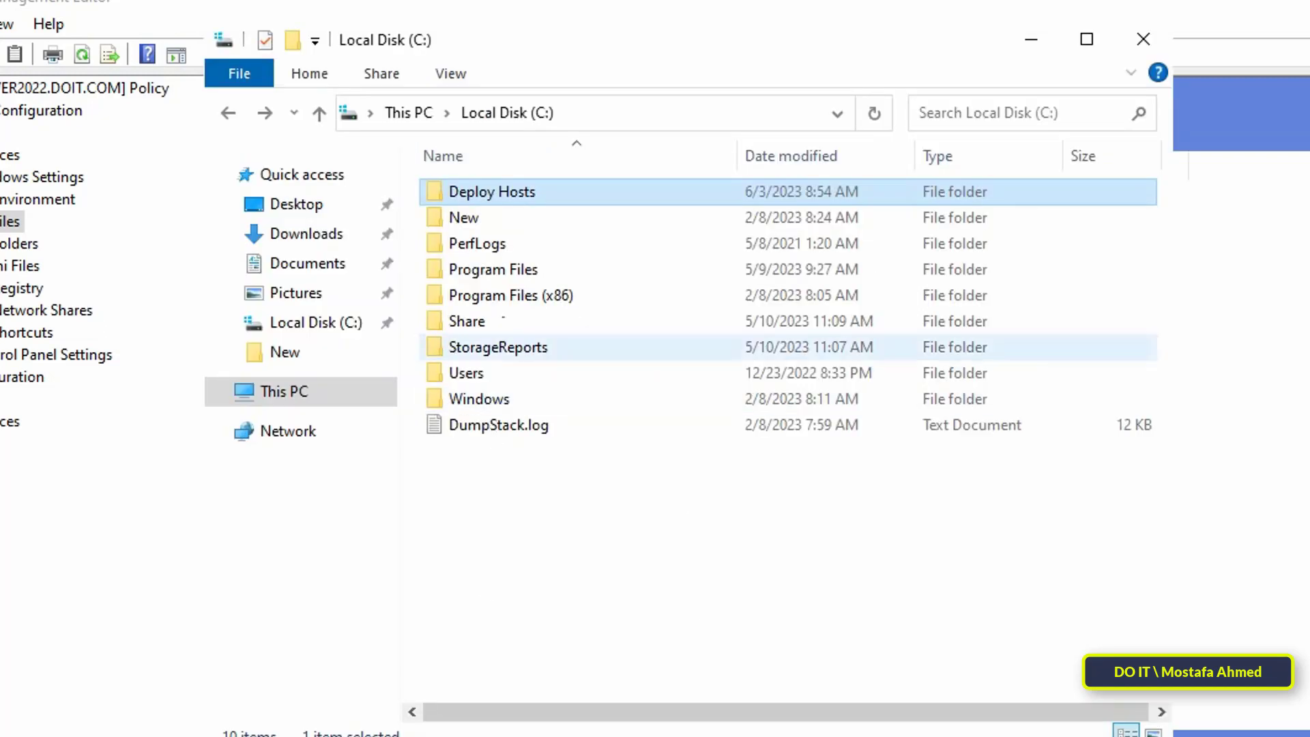
{"action": "right_click", "coordinate": [489, 192]}
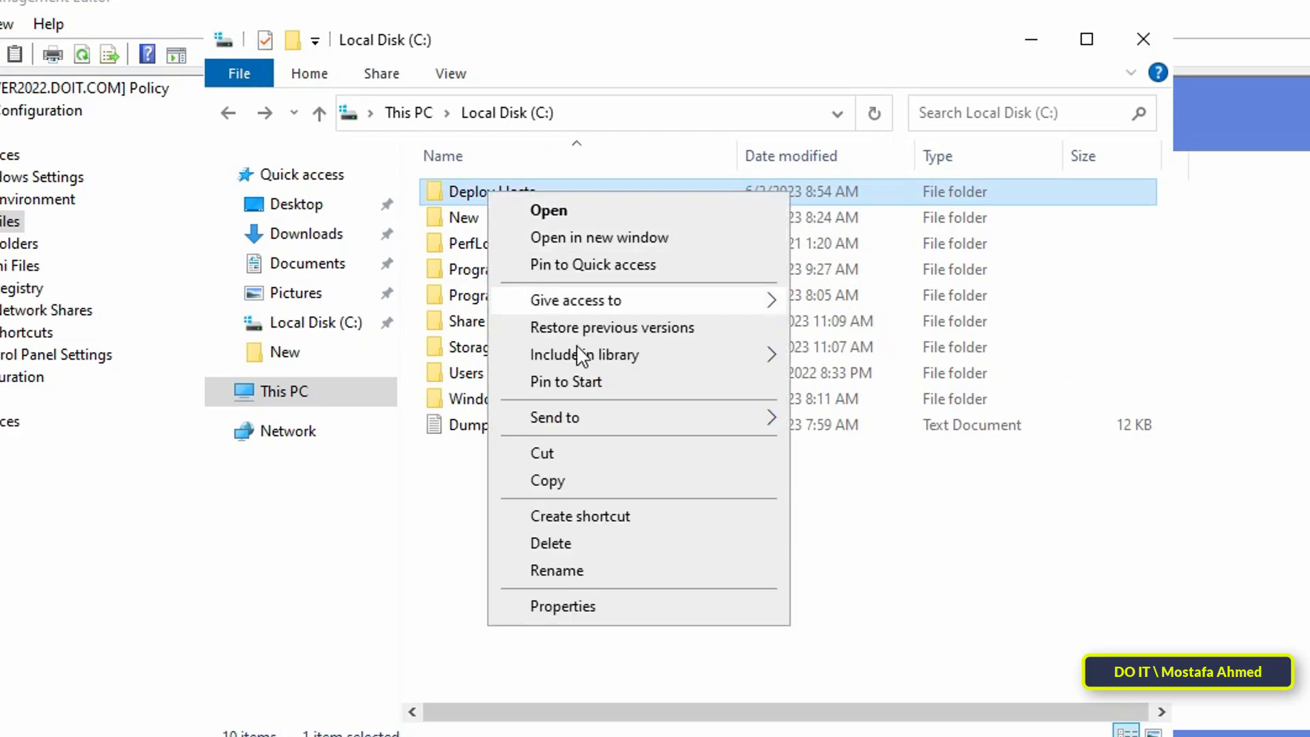
{"action": "left_click", "coordinate": [563, 606]}
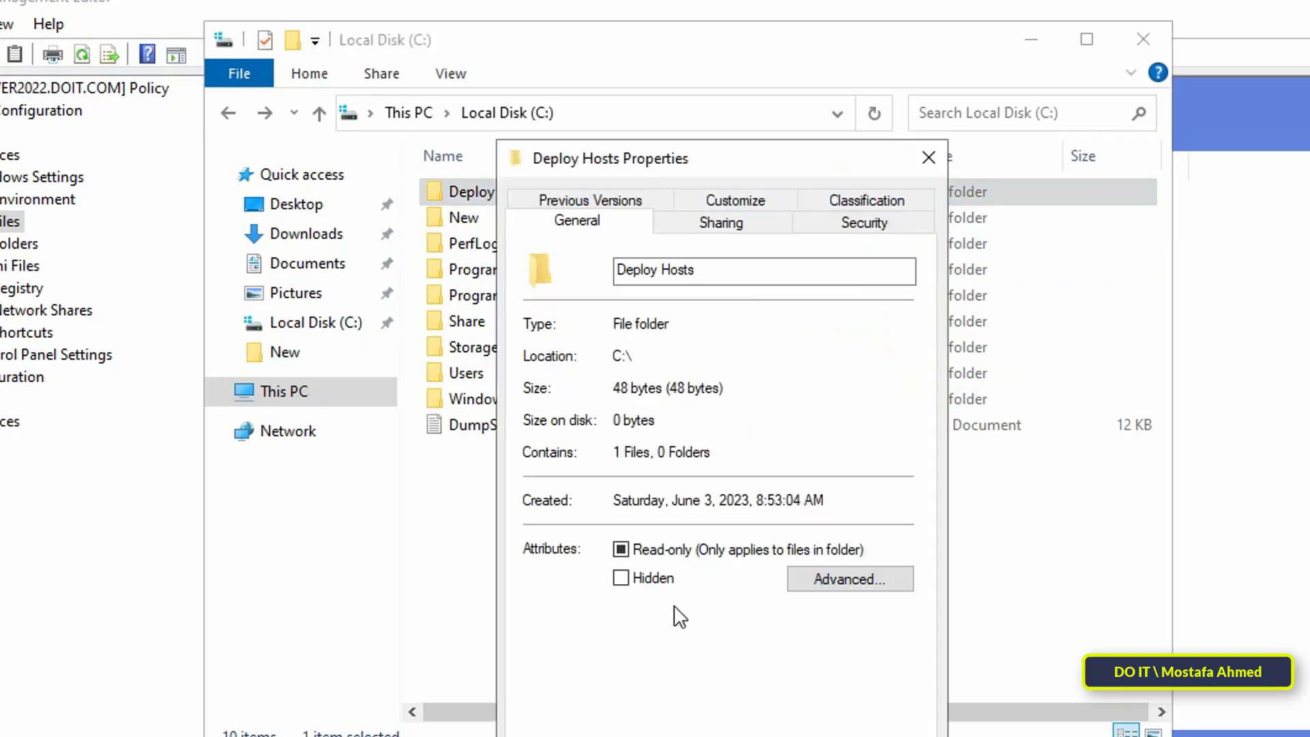
{"action": "left_click", "coordinate": [690, 224]}
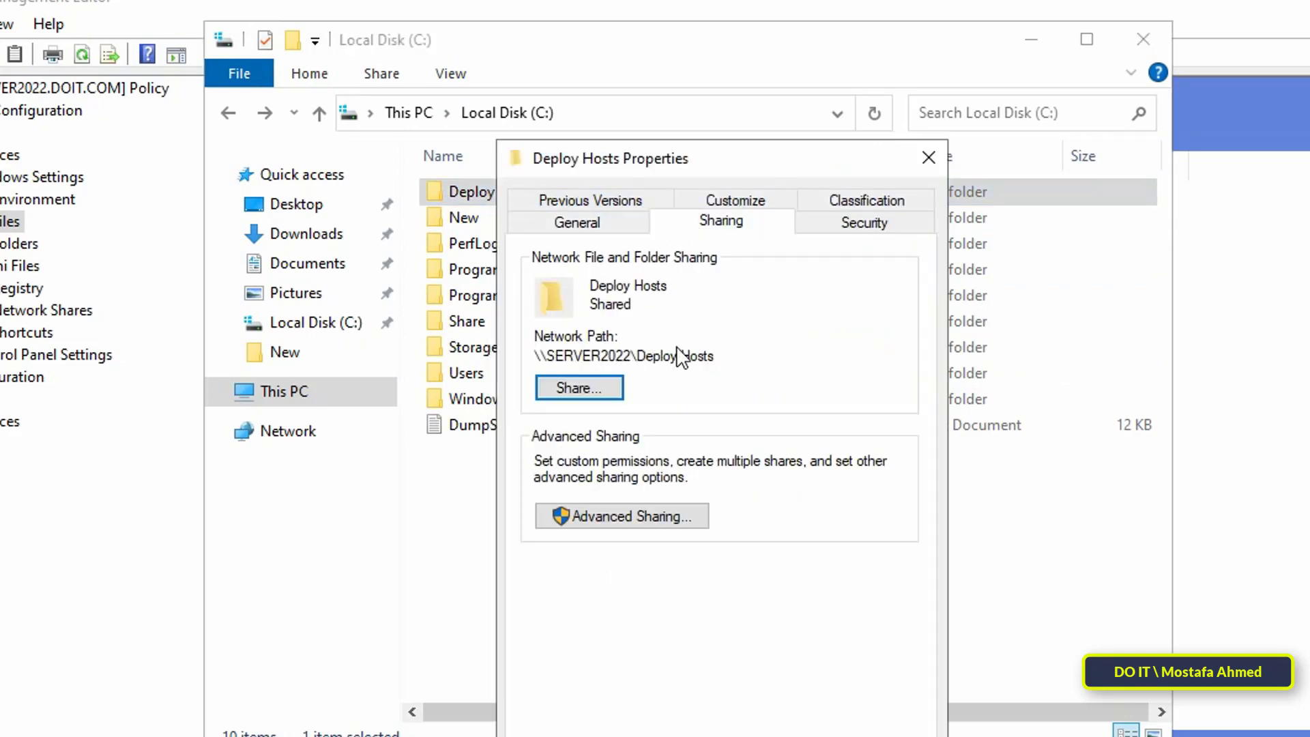
{"action": "left_click_drag", "start_coordinate": [716, 355], "coordinate": [535, 355]}
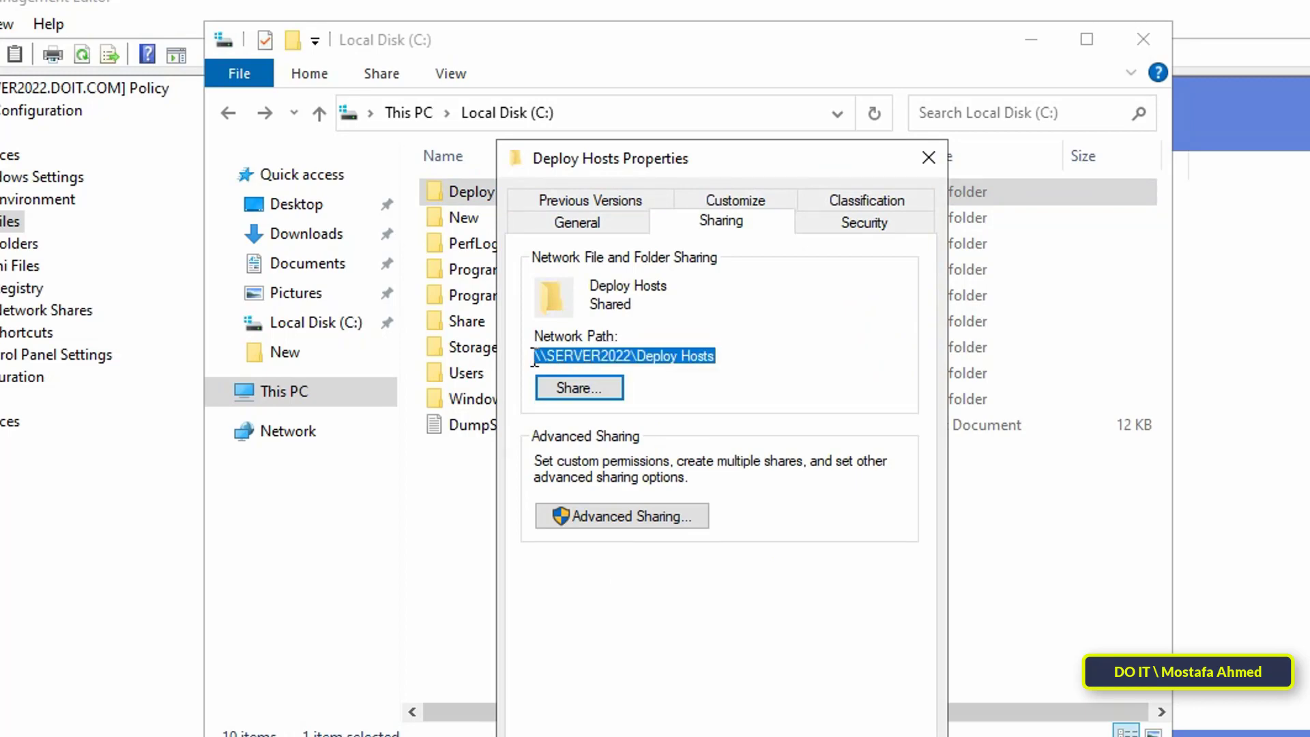
{"action": "right_click", "coordinate": [712, 357]}
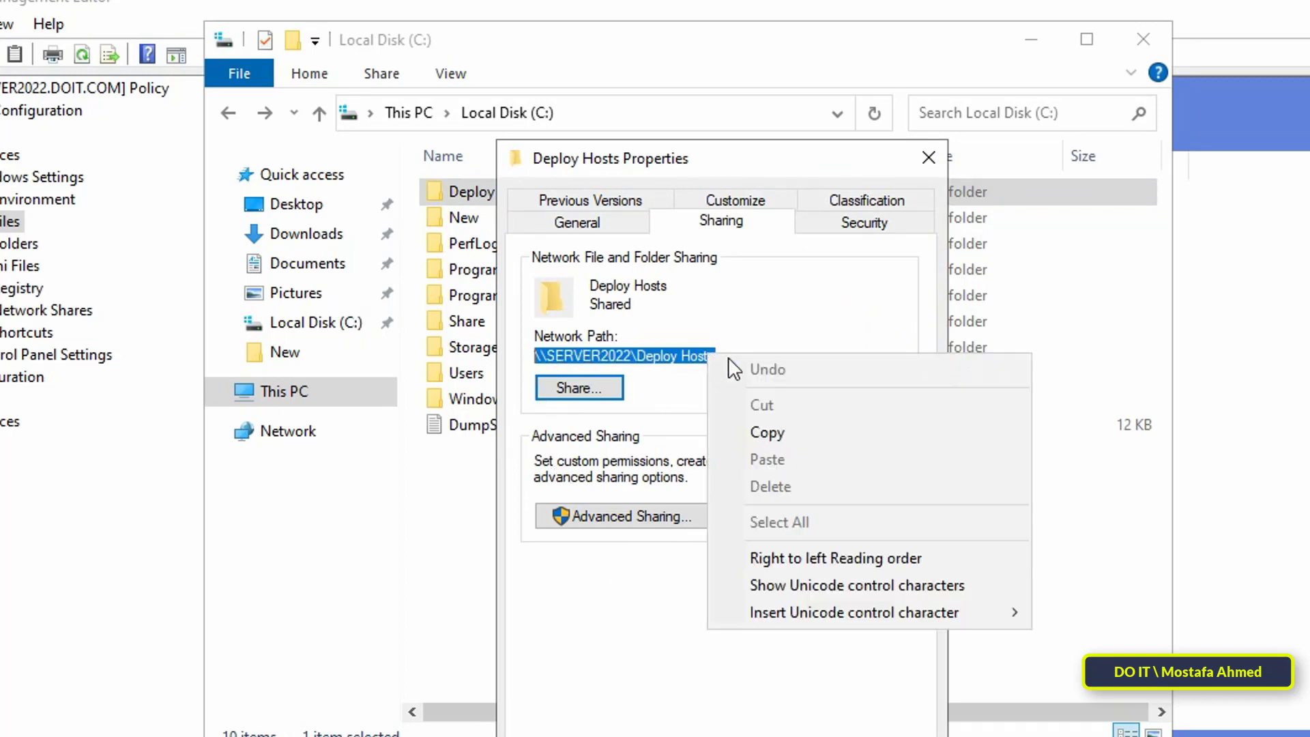
{"action": "left_click", "coordinate": [761, 431]}
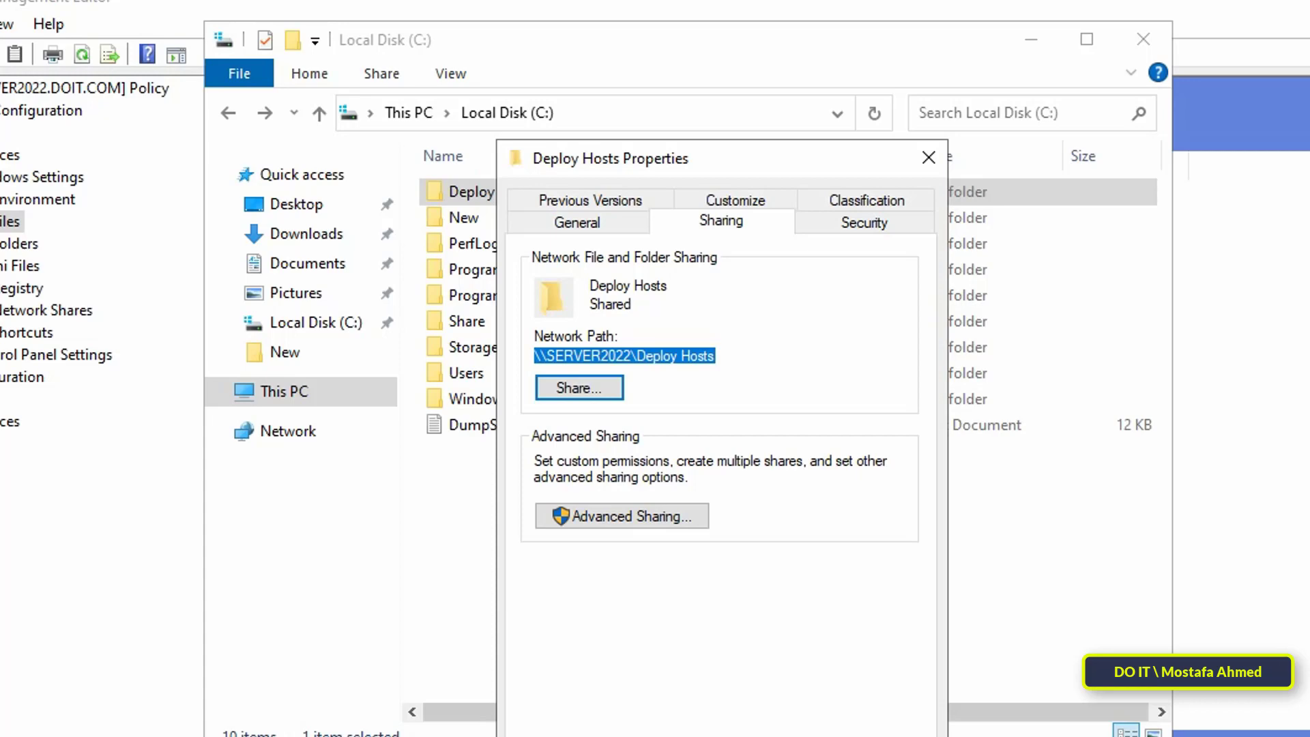
{"action": "key", "text": "Escape"}
{"action": "left_click", "coordinate": [1032, 41]}
Set source \\SERVER2022\Deploy Hosts\hosts and destination C:\Windows\System32\drivers\etc\hosts, then apply
{"action": "left_click", "coordinate": [597, 282]}
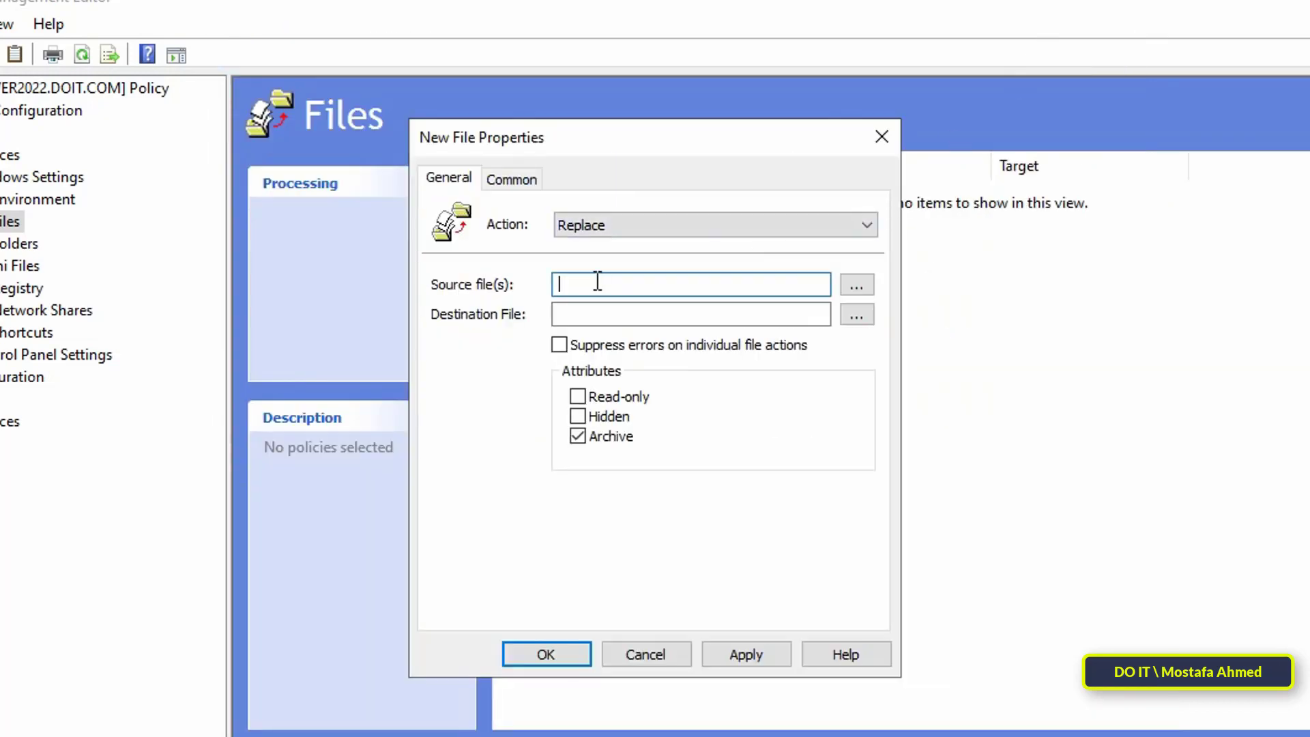
{"action": "key", "text": "ctrl+v"}
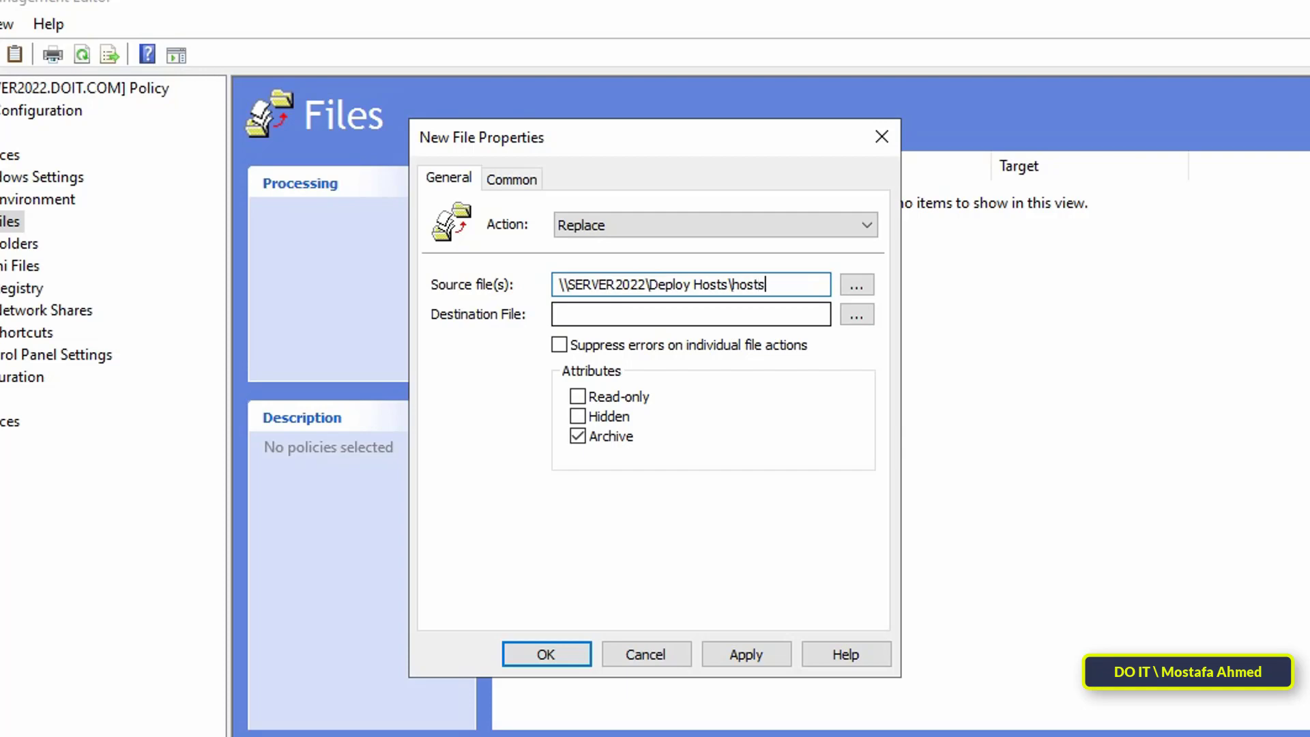
{"action": "key", "text": "Tab"}
{"action": "key", "text": "ctrl+v"}
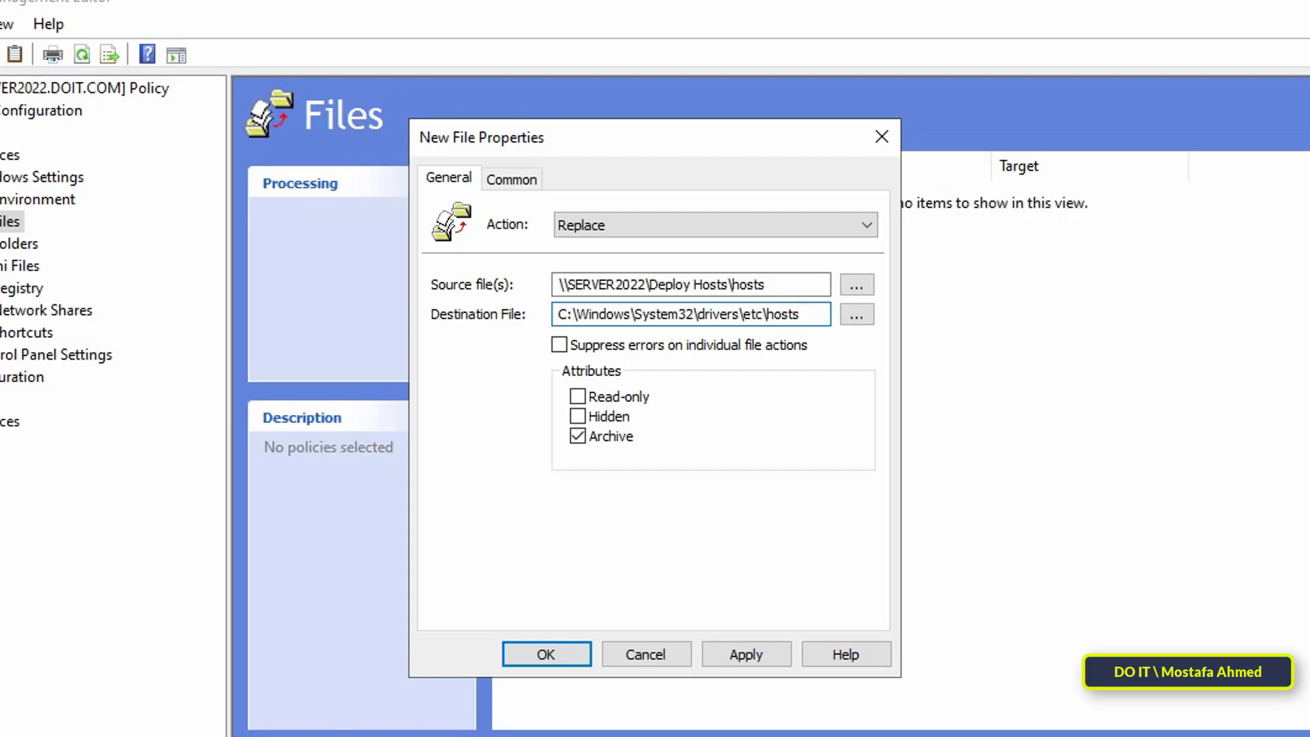
{"action": "left_click", "coordinate": [742, 645]}
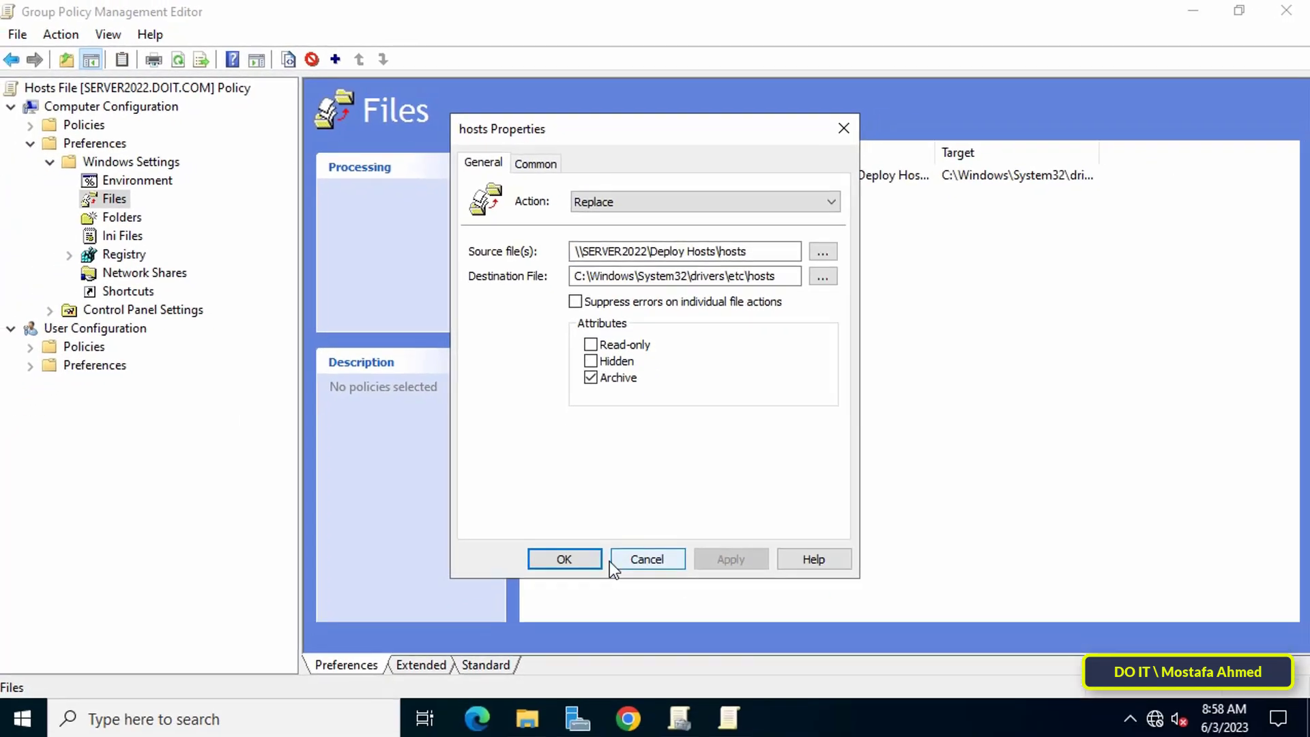
Close the hosts item and policy editor, then link the existing Hosts File GPO to Test
{"action": "left_click", "coordinate": [583, 557]}
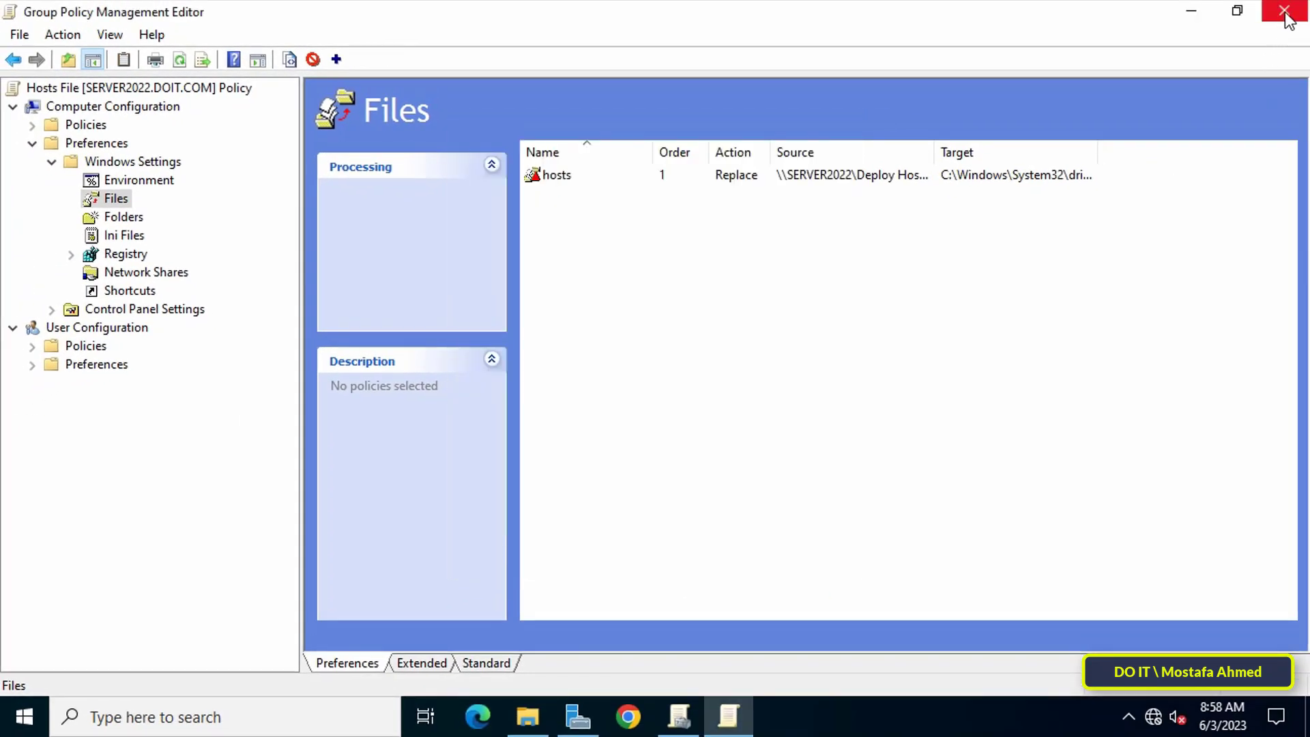
{"action": "left_click", "coordinate": [1284, 11]}
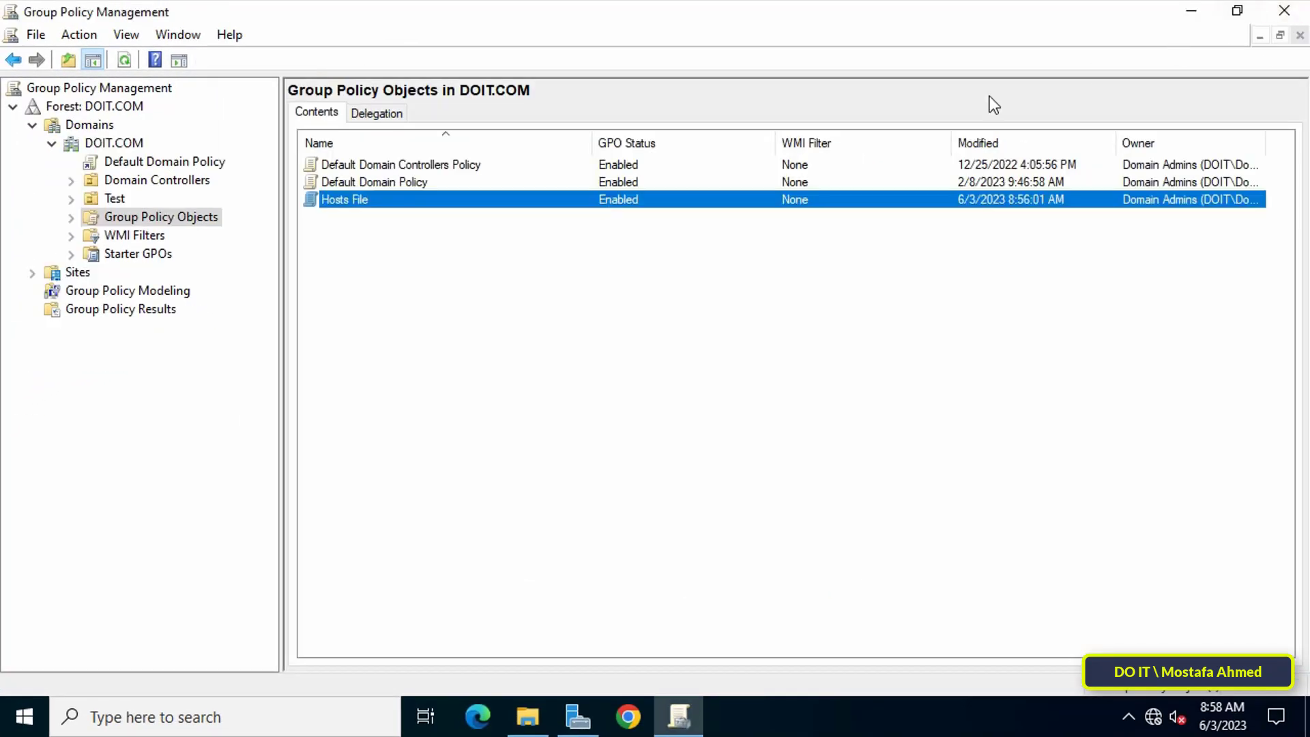
{"action": "left_click", "coordinate": [114, 199]}
{"action": "right_click", "coordinate": [114, 198]}
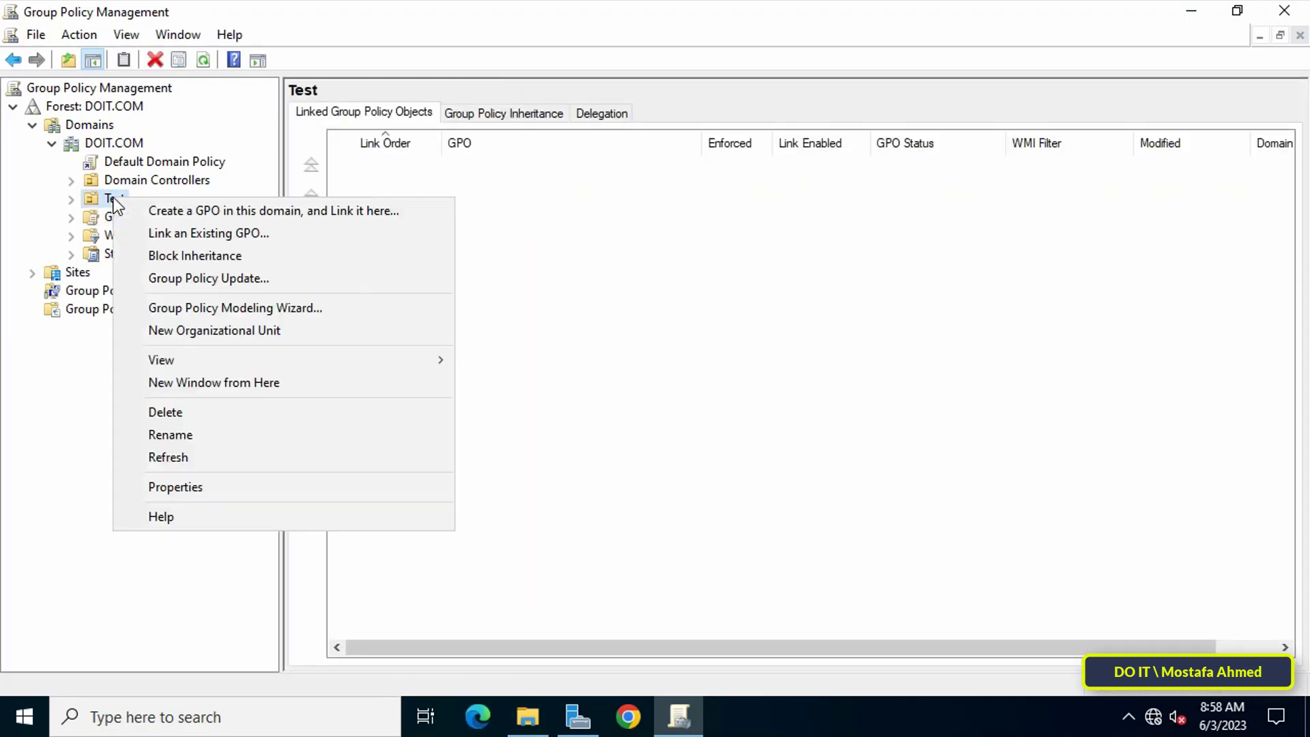
{"action": "left_click", "coordinate": [296, 233]}
{"action": "left_click", "coordinate": [513, 332]}
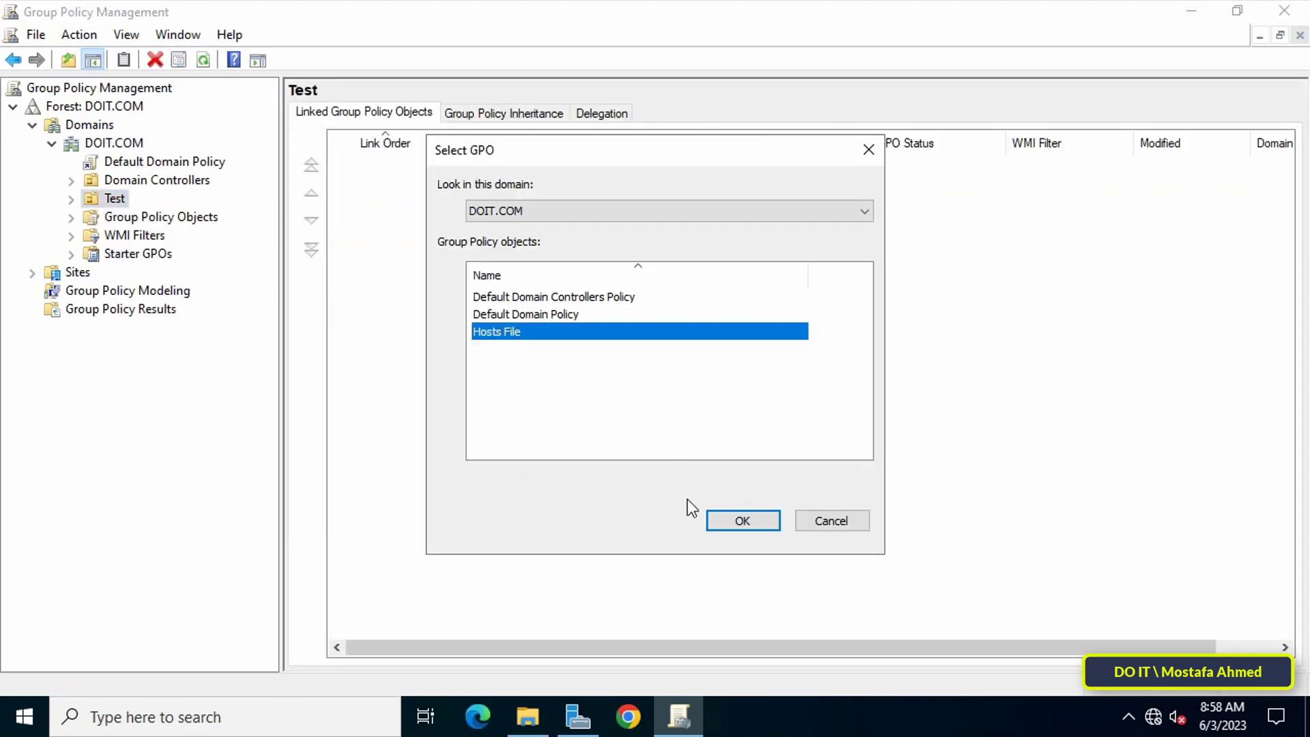
{"action": "left_click", "coordinate": [724, 525]}
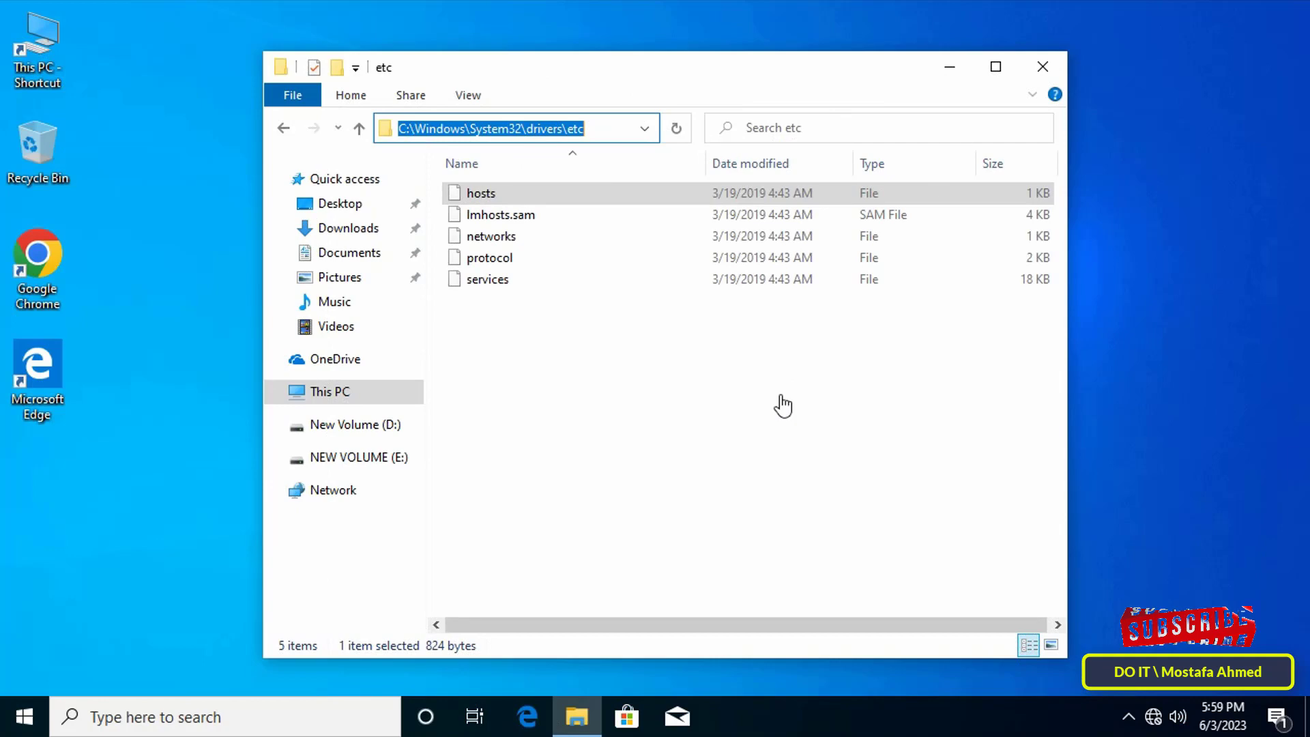
Open the client's hosts file in Notepad, confirm it holds only default sample entries, and close it
{"action": "left_click", "coordinate": [485, 196]}
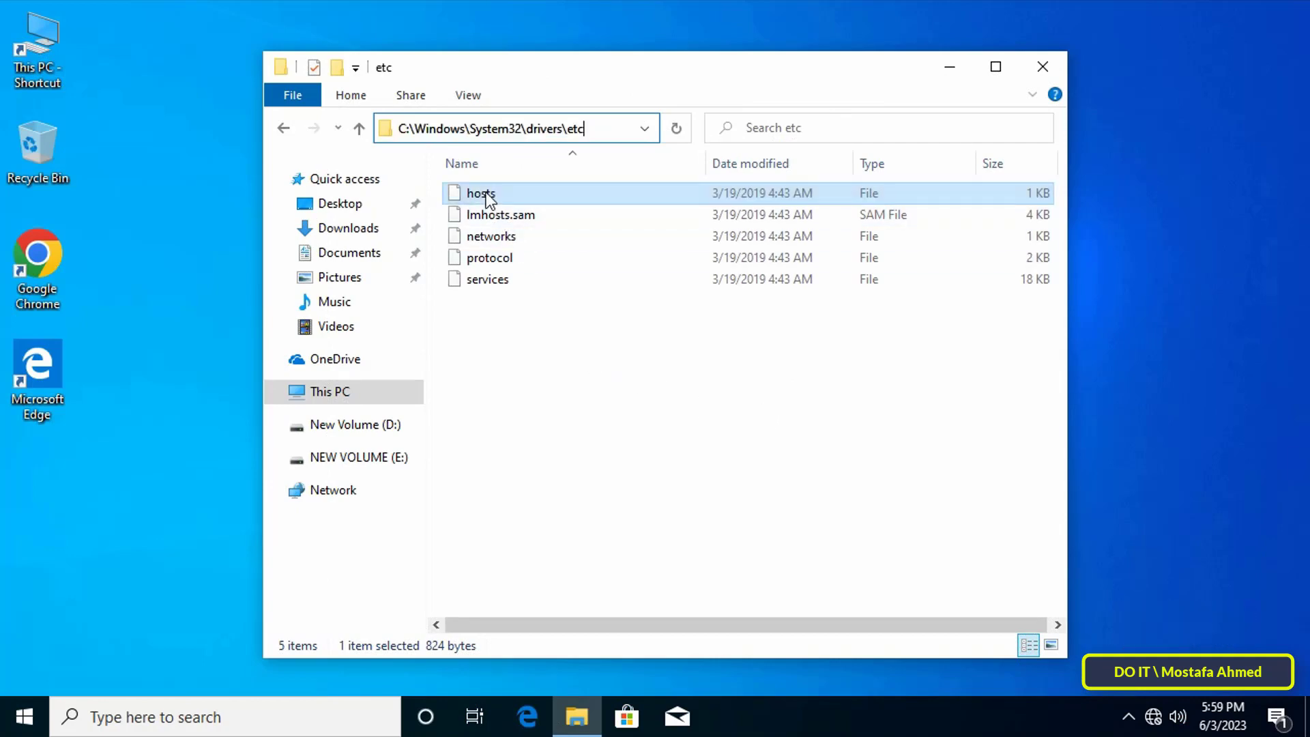
{"action": "double_click", "coordinate": [489, 198]}
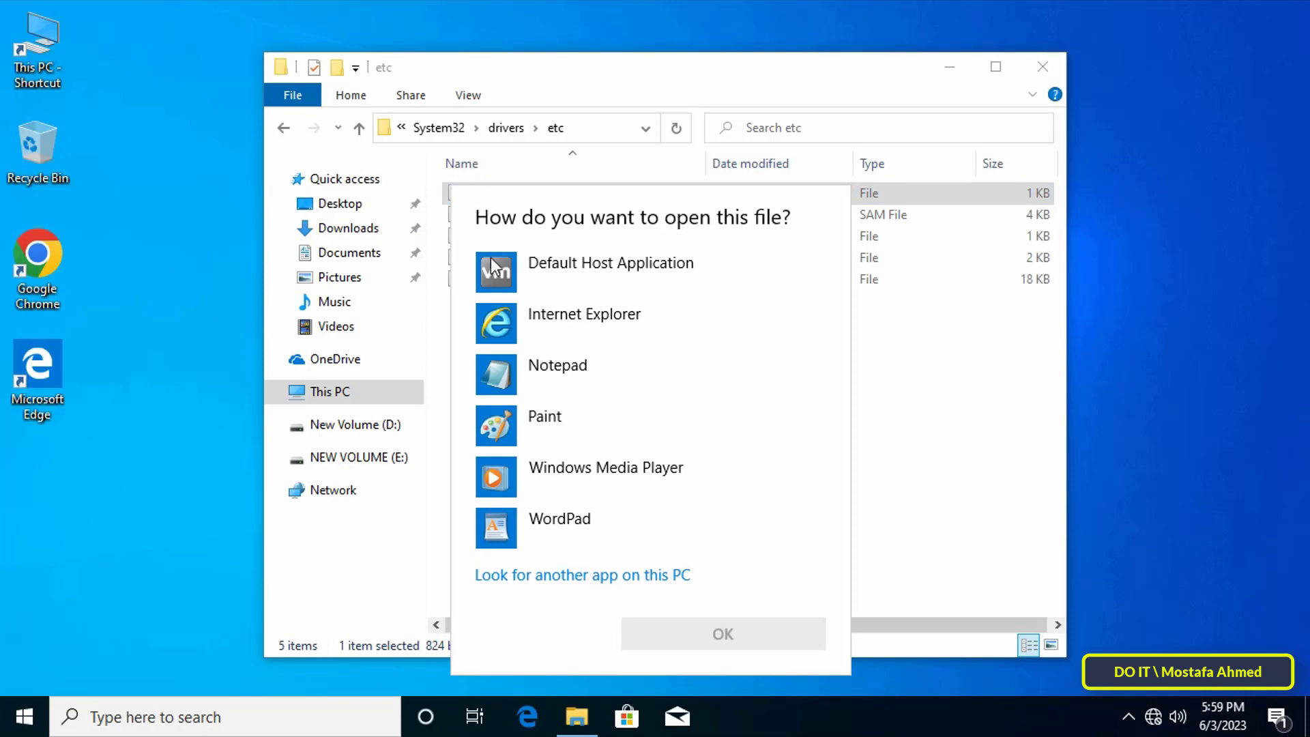
{"action": "left_click", "coordinate": [522, 367]}
{"action": "left_click", "coordinate": [758, 645]}
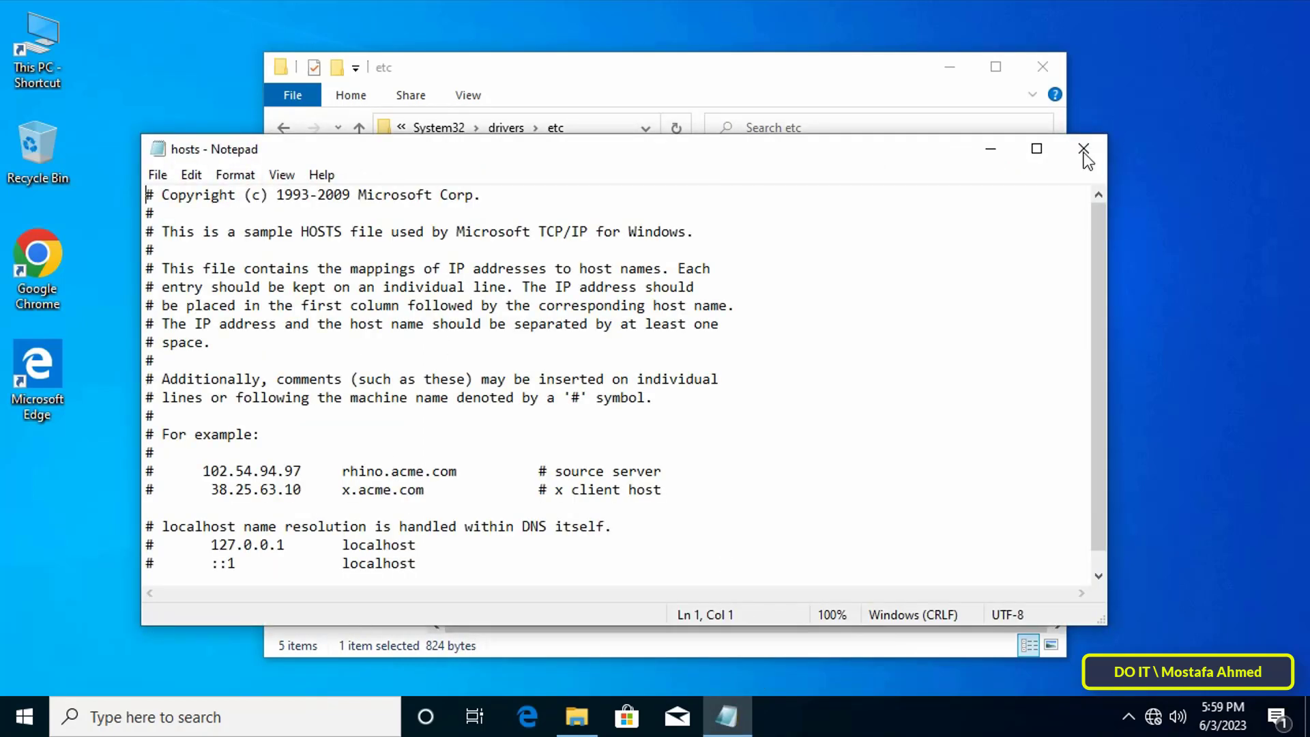
{"action": "left_click", "coordinate": [1083, 148]}
Launch Command Prompt from the Windows search with cmd
{"action": "left_click", "coordinate": [196, 716]}
{"action": "type", "text": "cmd"}
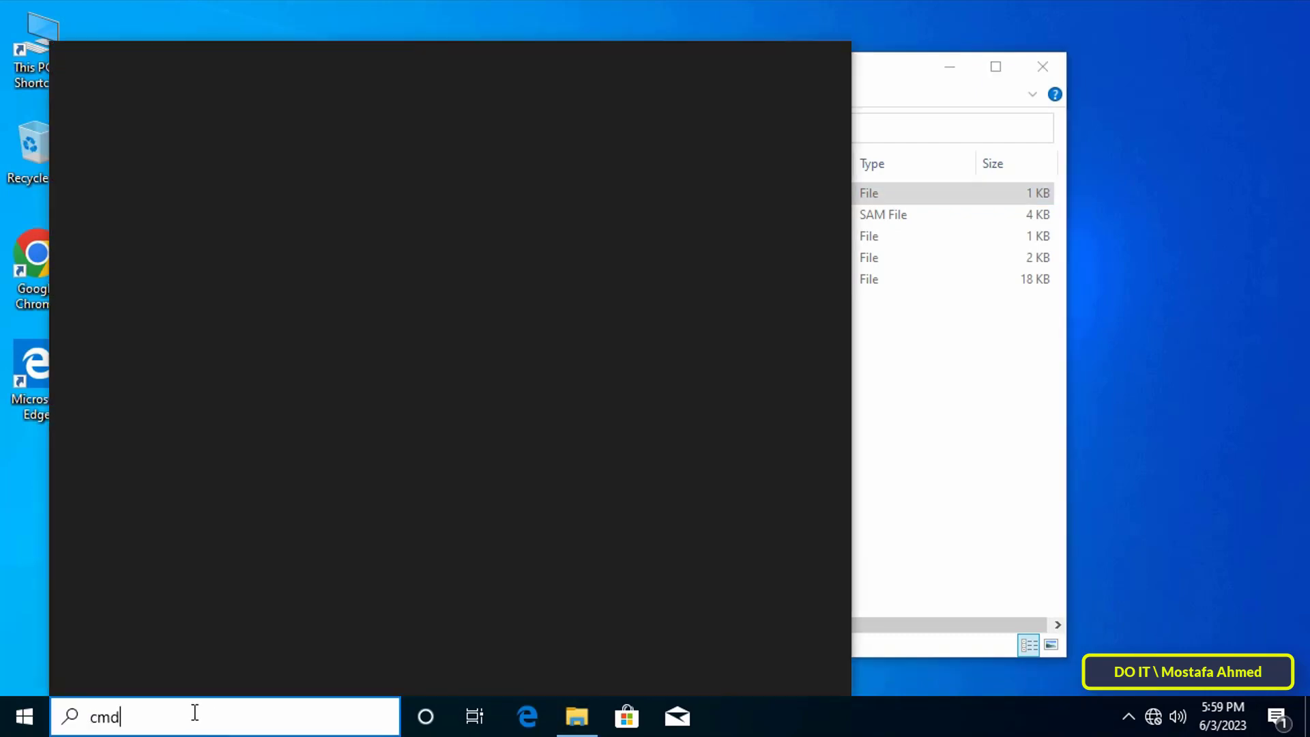
{"action": "key", "text": "Return"}
Run gpupdate /force, retyping it after the mistyped gpupdatr attempt
{"action": "type", "text": "gpupdatr /force"}
{"action": "key", "text": "Return"}
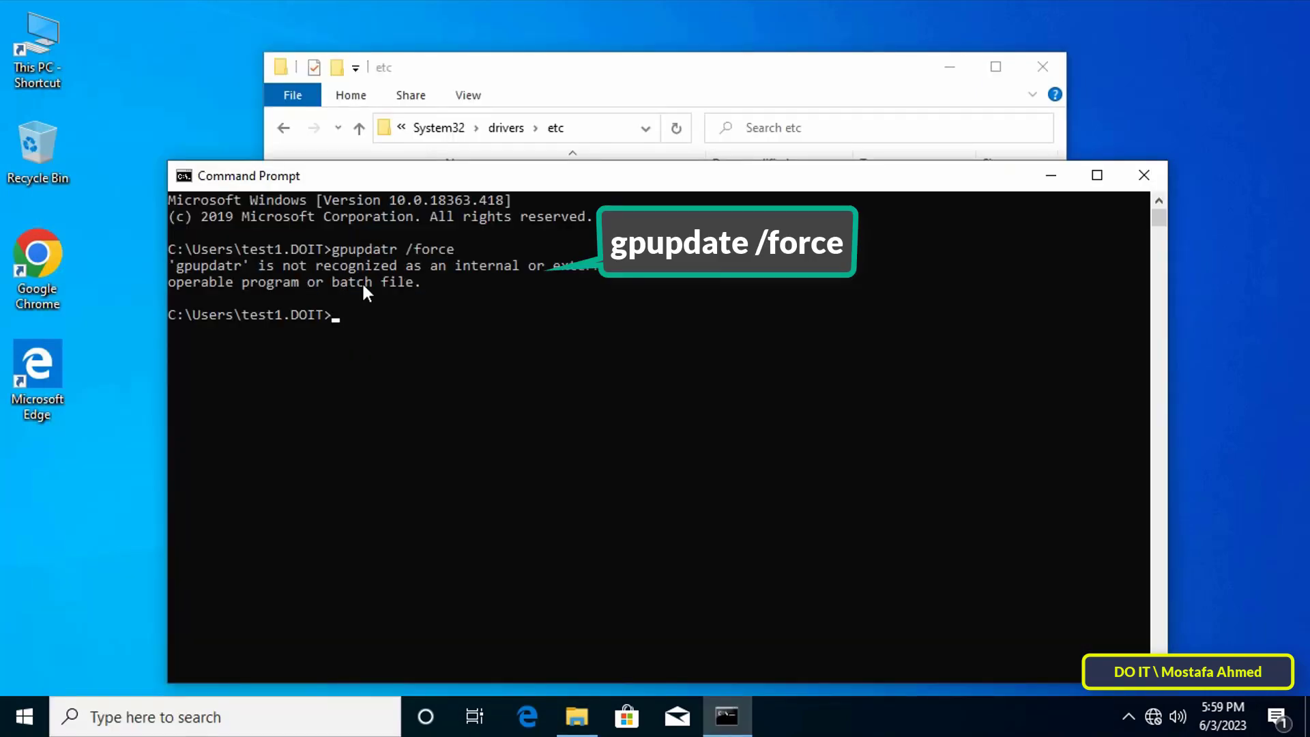
{"action": "left_click_drag", "start_coordinate": [379, 248], "coordinate": [396, 248]}
{"action": "type", "text": "gpupdate /force"}
{"action": "key", "text": "Return"}
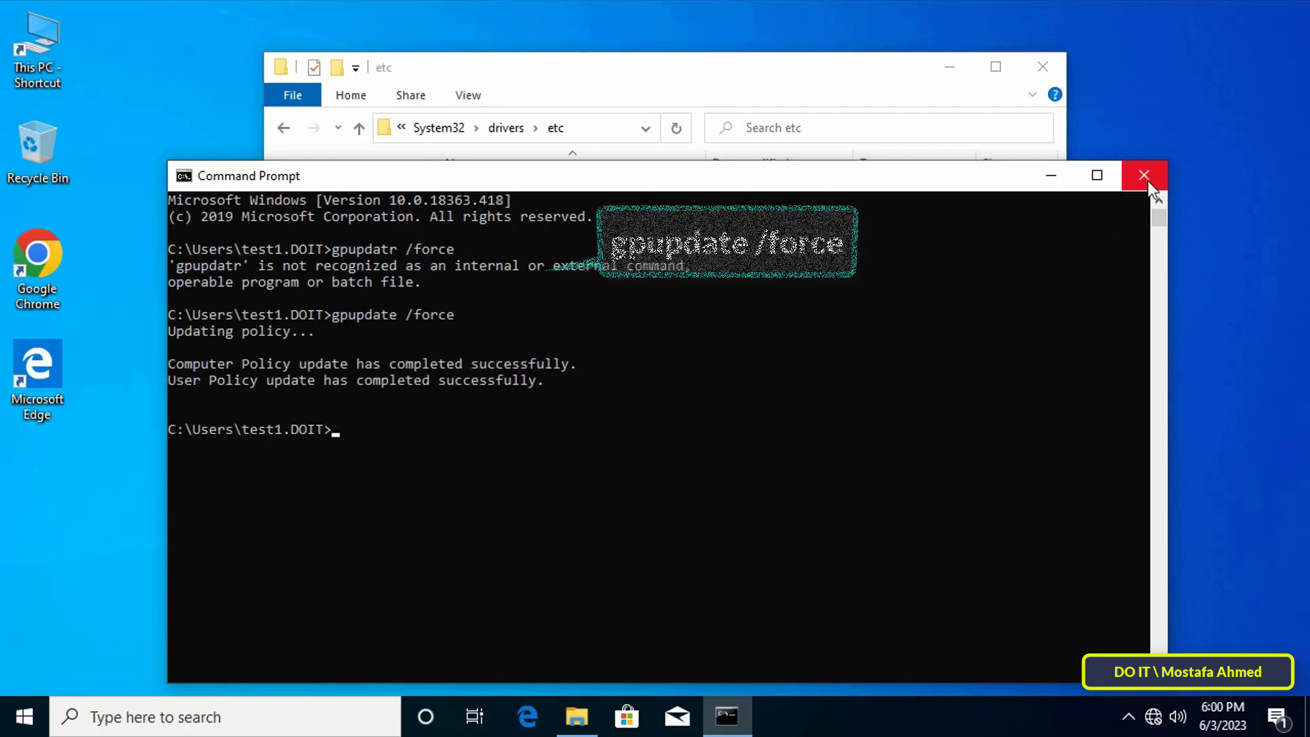
{"action": "left_click", "coordinate": [1143, 175]}
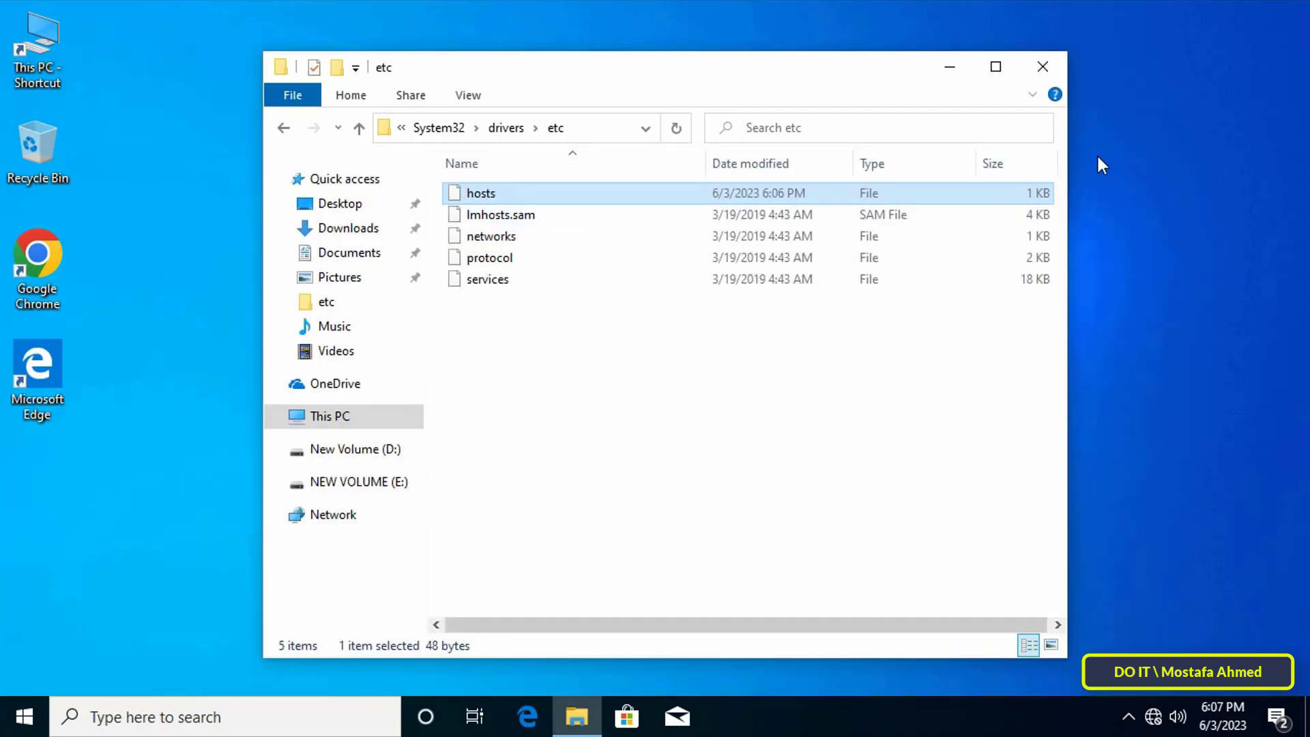
{"action": "double_click", "coordinate": [612, 197]}
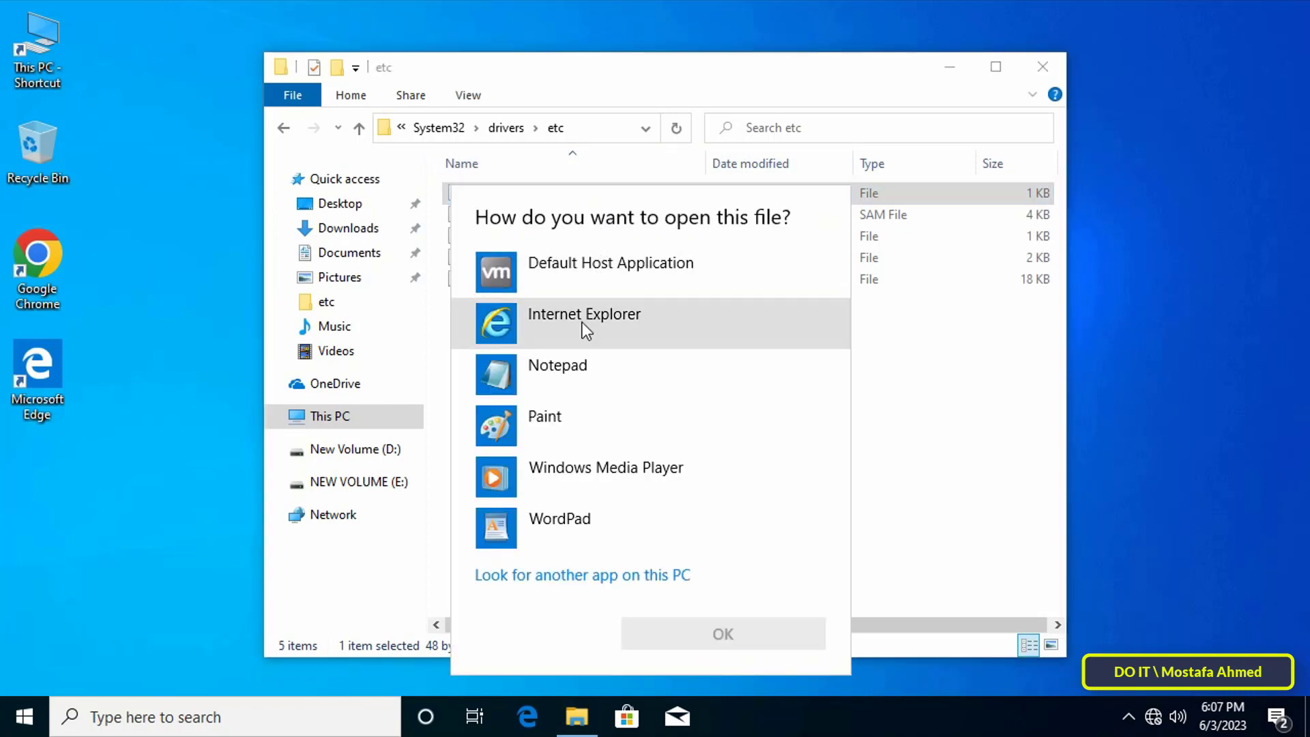
{"action": "left_click", "coordinate": [581, 384]}
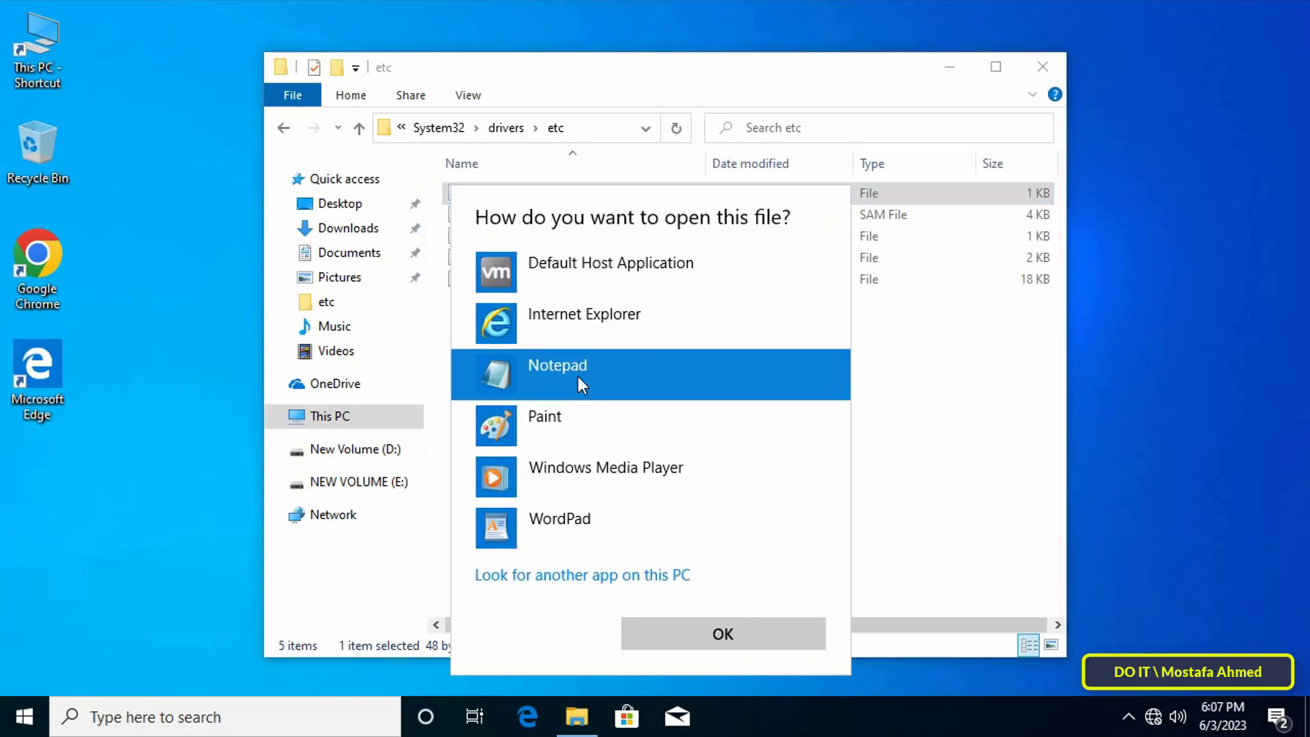
{"action": "left_click", "coordinate": [729, 637]}
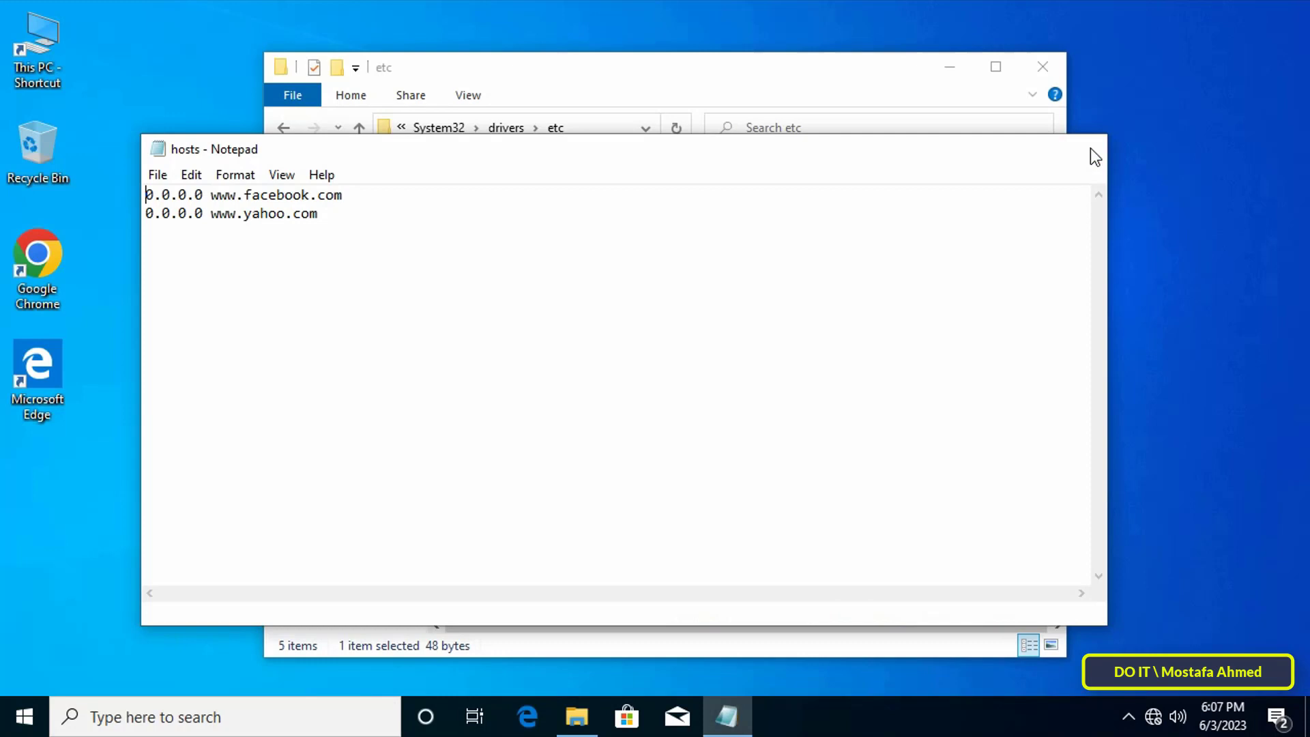
{"action": "left_click", "coordinate": [1090, 149]}
{"action": "left_click", "coordinate": [1053, 68]}
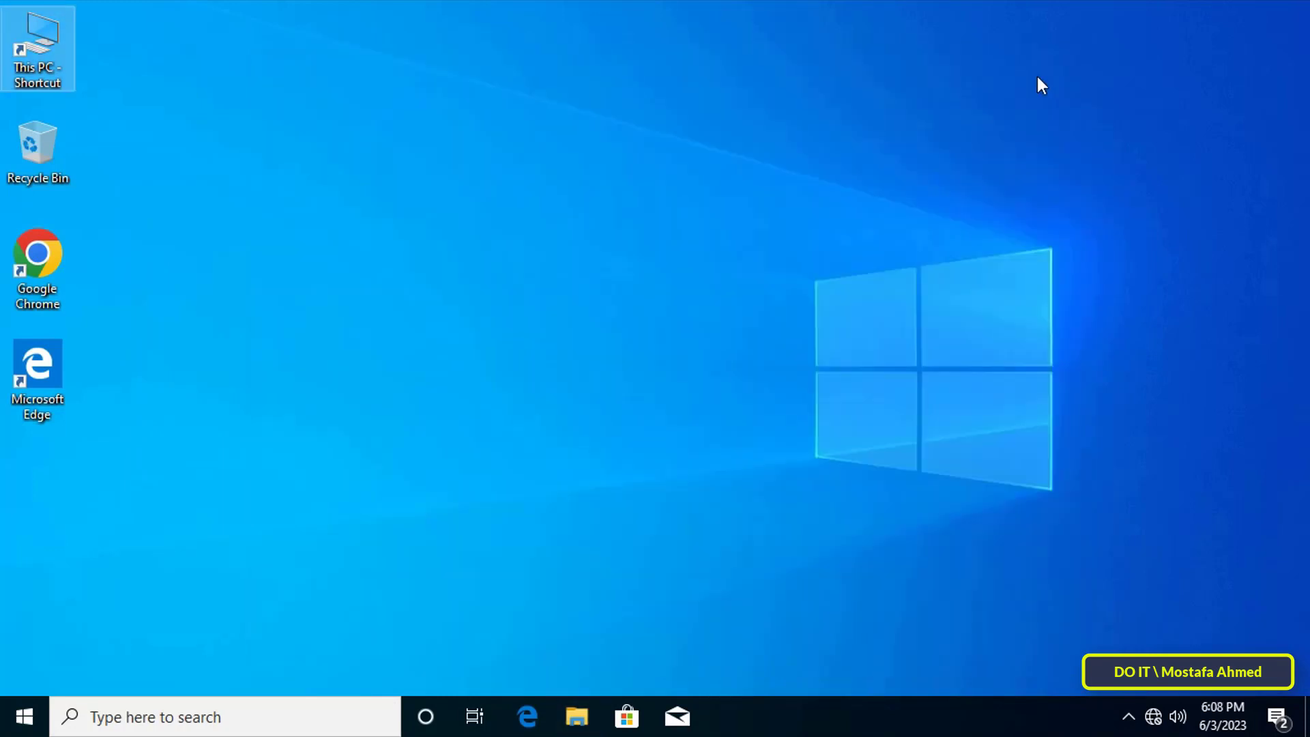